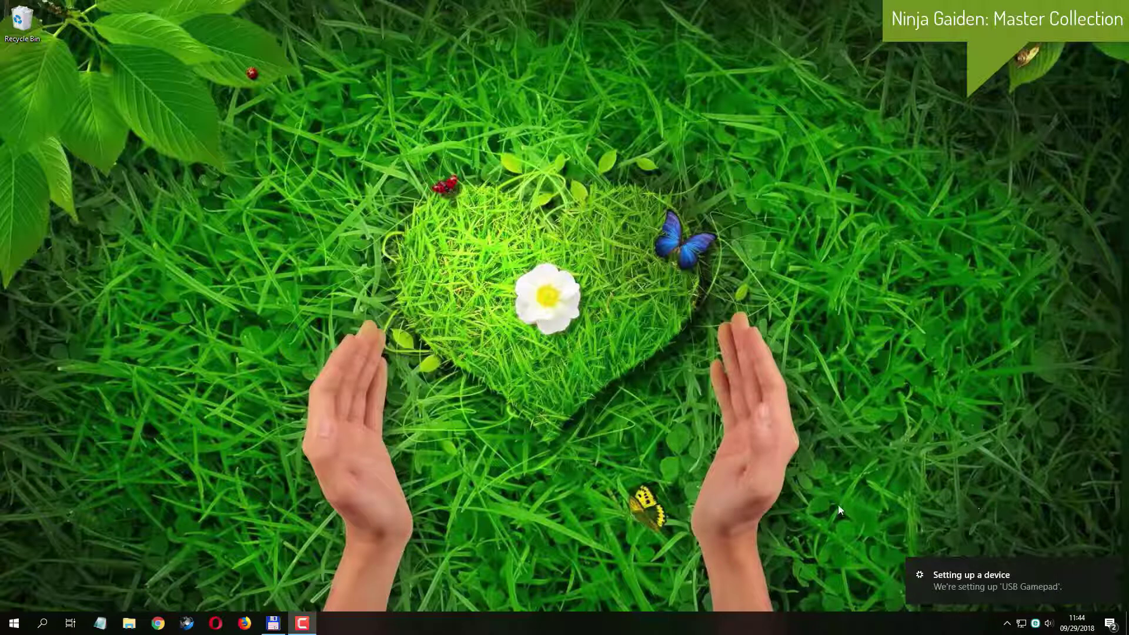
Open the Bluetooth & other devices settings from the device setup notification and check the USB Gamepad entry
click(957, 582)
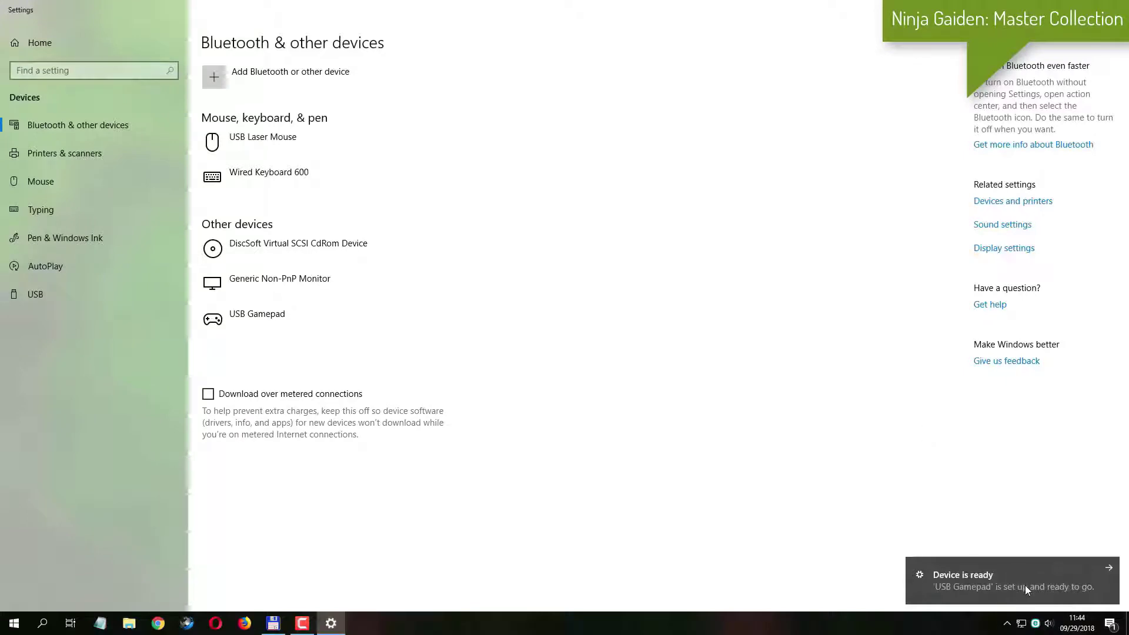
click(1024, 585)
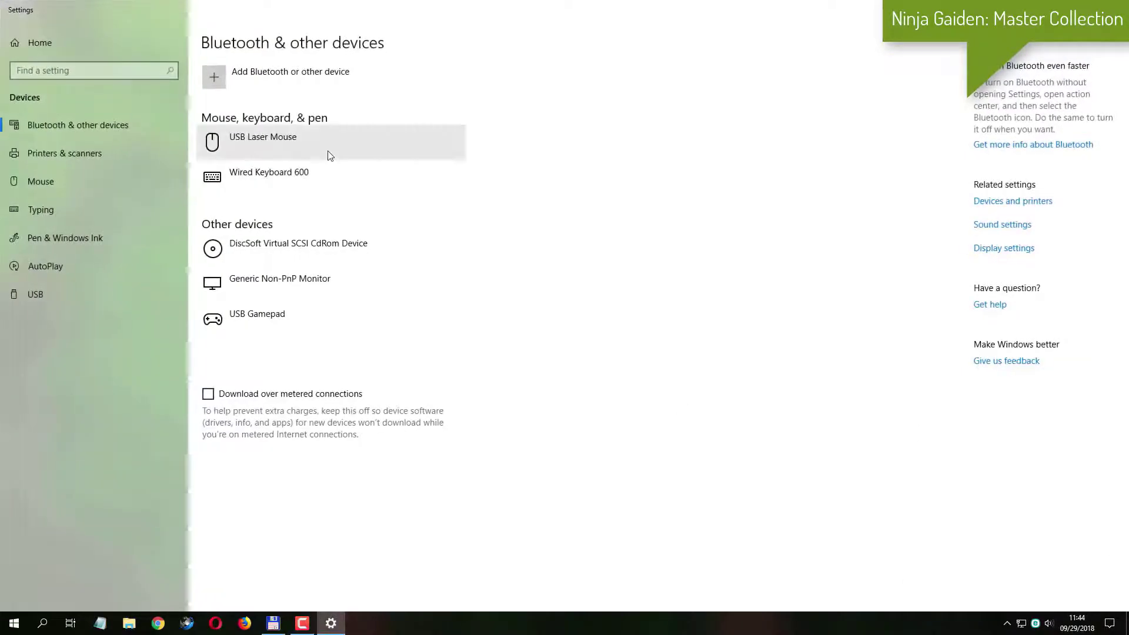
click(319, 314)
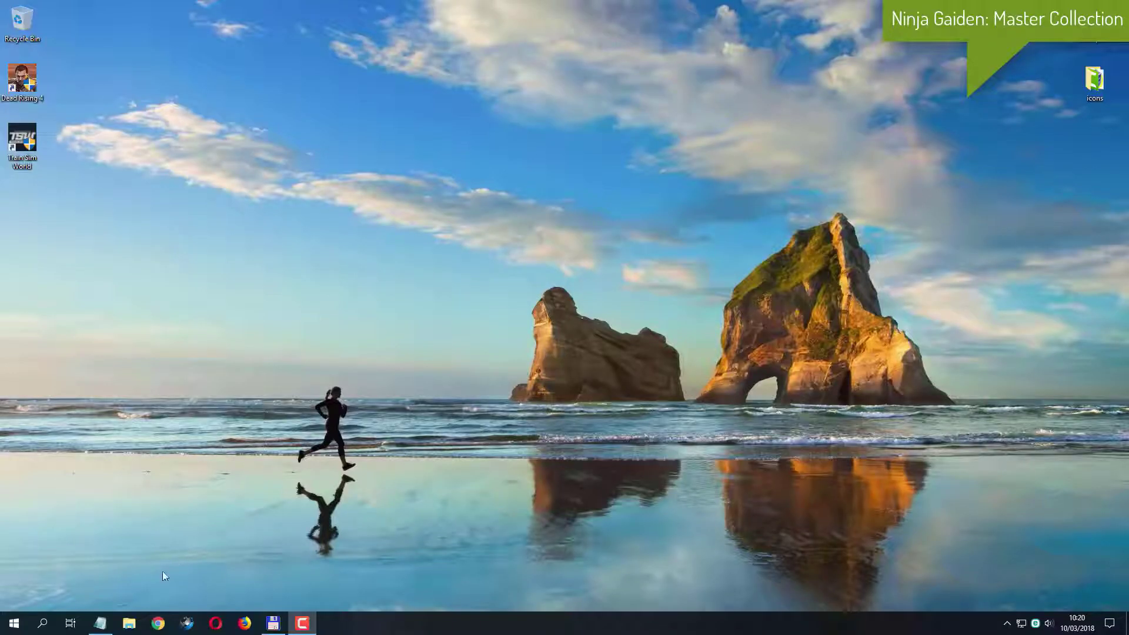
Open the Downloads folder in File Explorer and select the x360ce_x64 archive
click(129, 624)
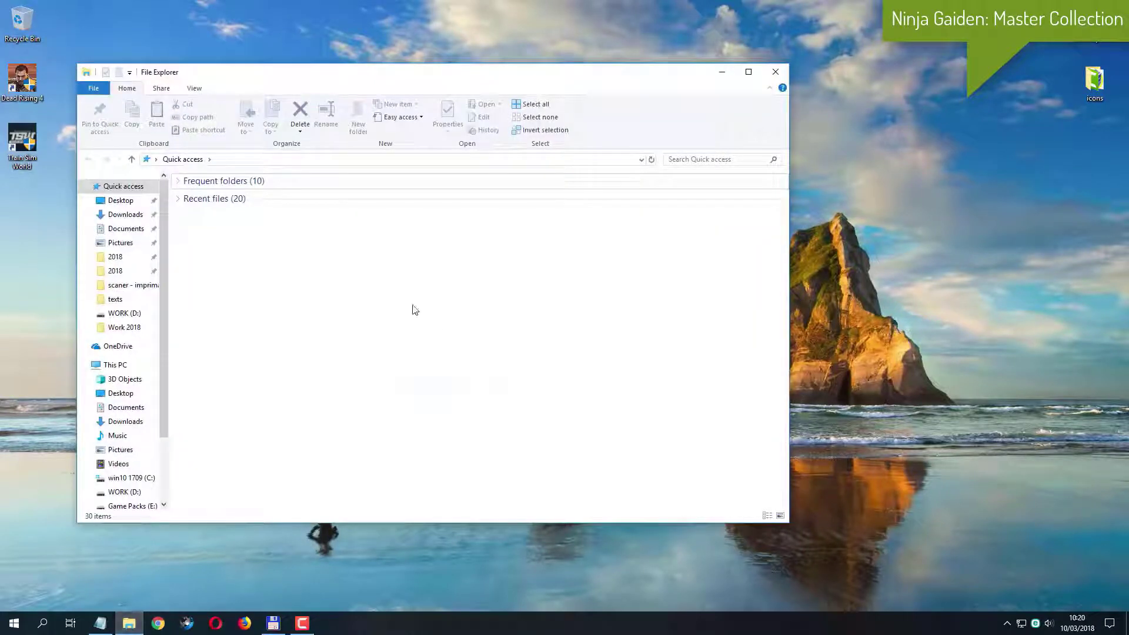
click(134, 219)
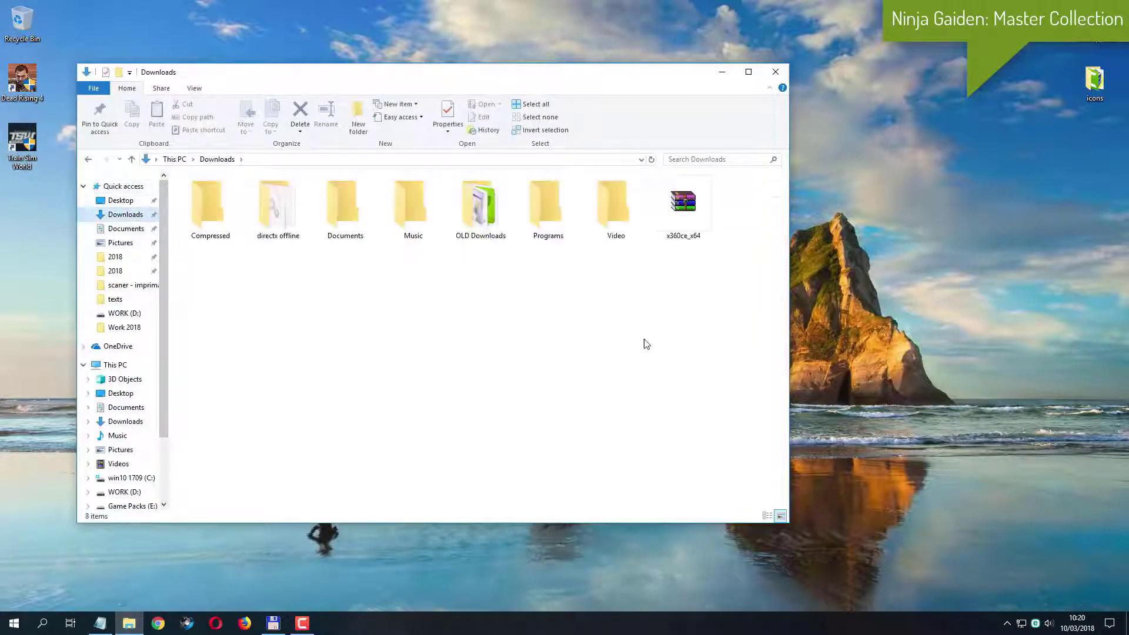
click(684, 207)
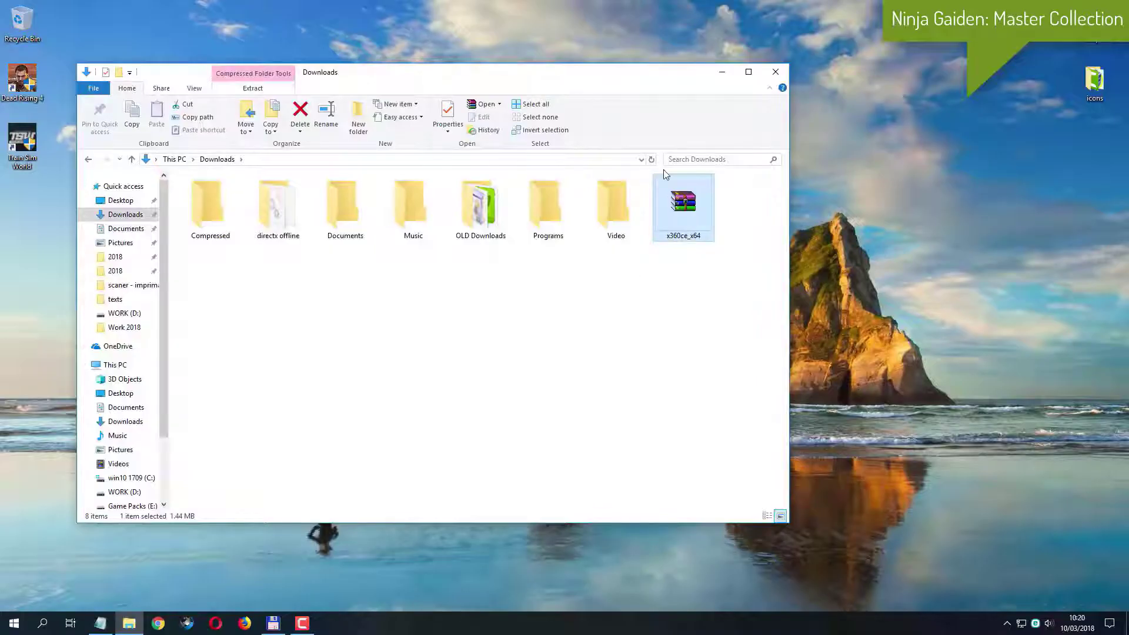
drag(632, 74, 697, 22)
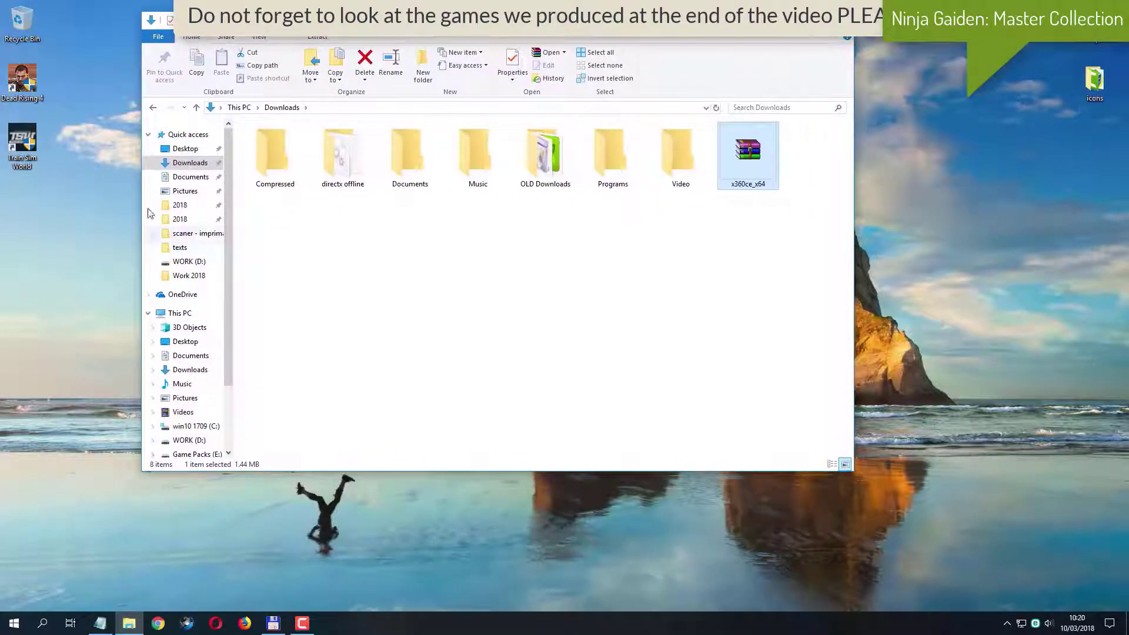
Open the file location of the Dead Rising 4 desktop shortcut and copy the x360ce_x64 archive from Downloads into that folder
click(23, 87)
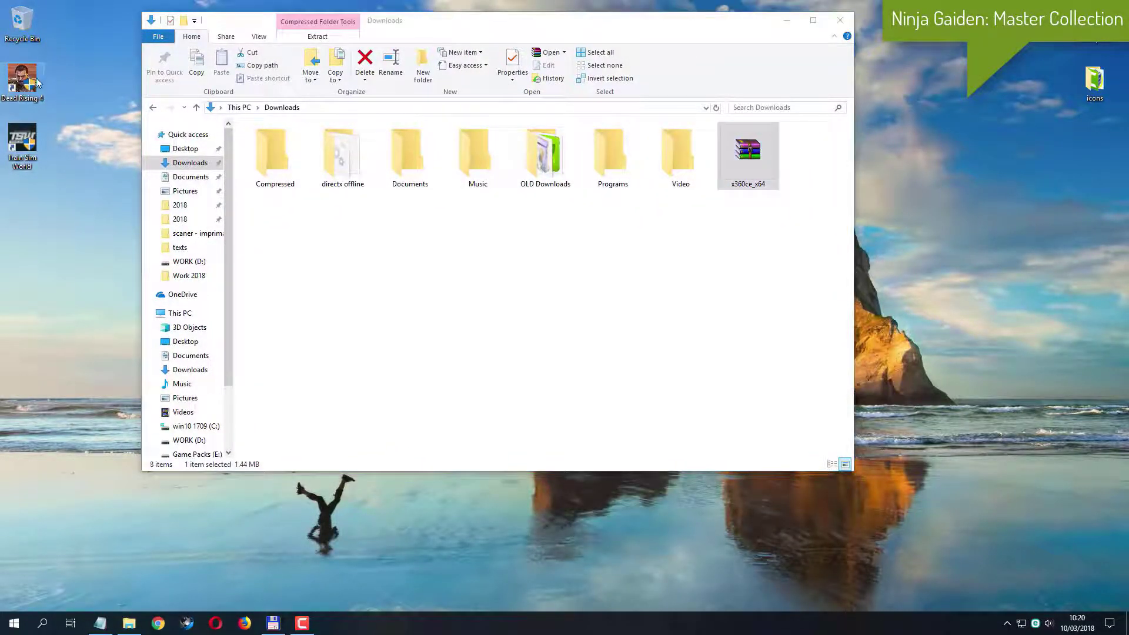
right_click(33, 84)
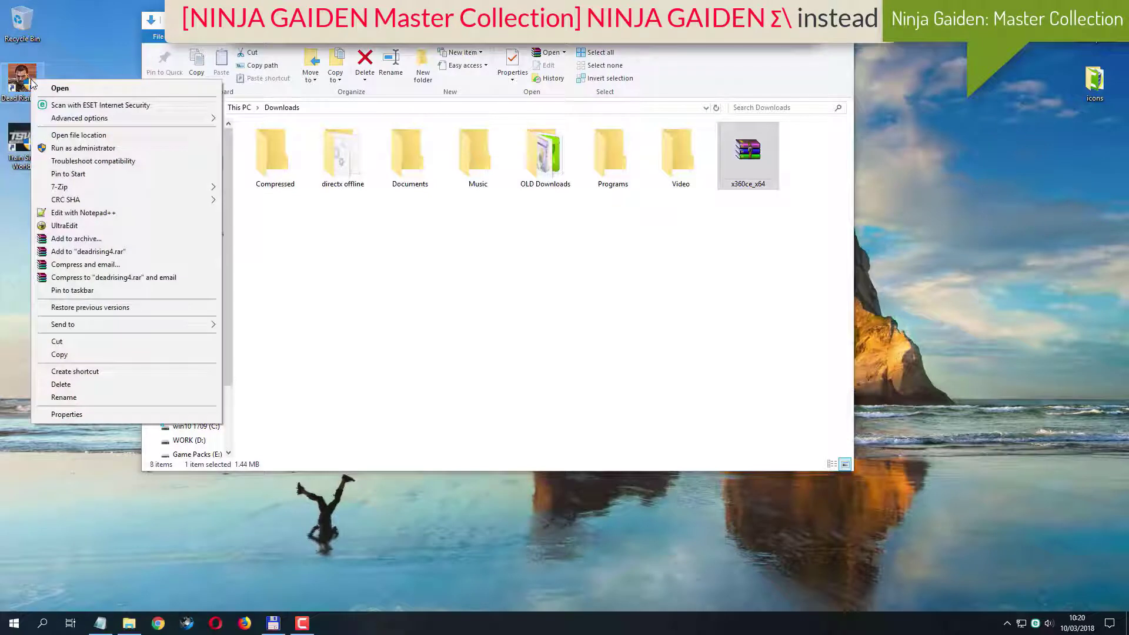
click(90, 136)
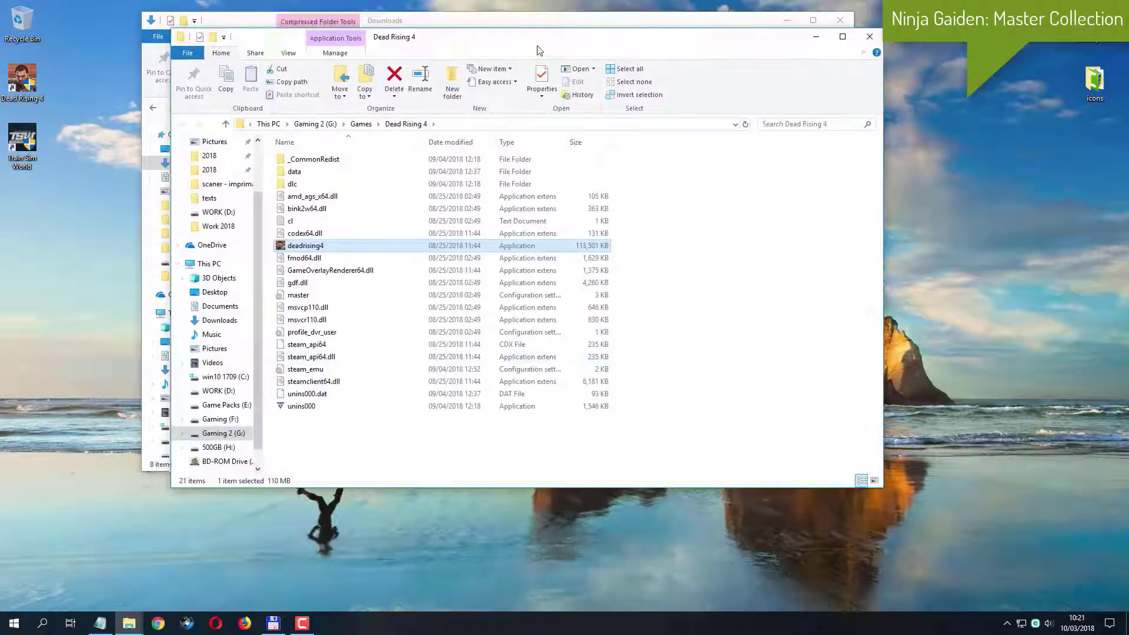
drag(479, 36, 660, 226)
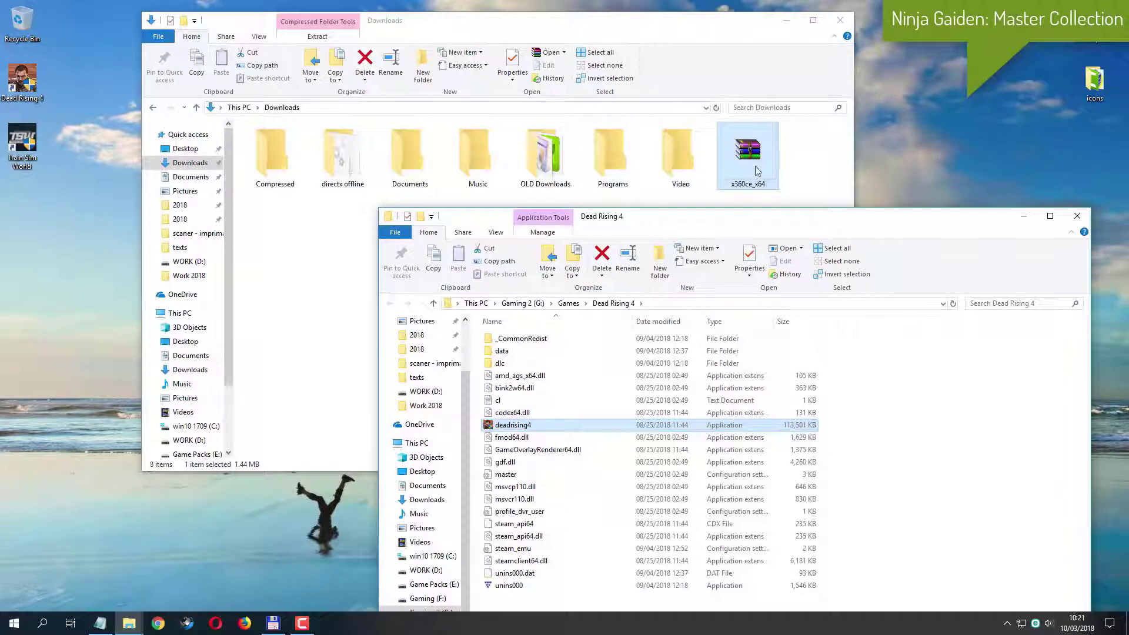
drag(749, 160, 991, 479)
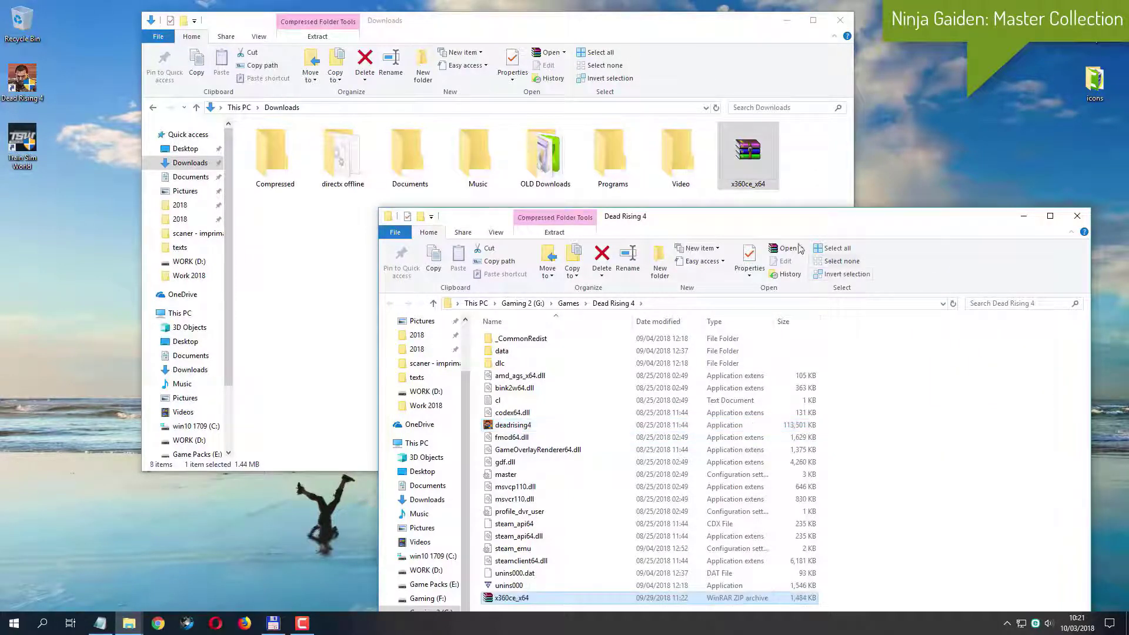
drag(762, 231, 692, 222)
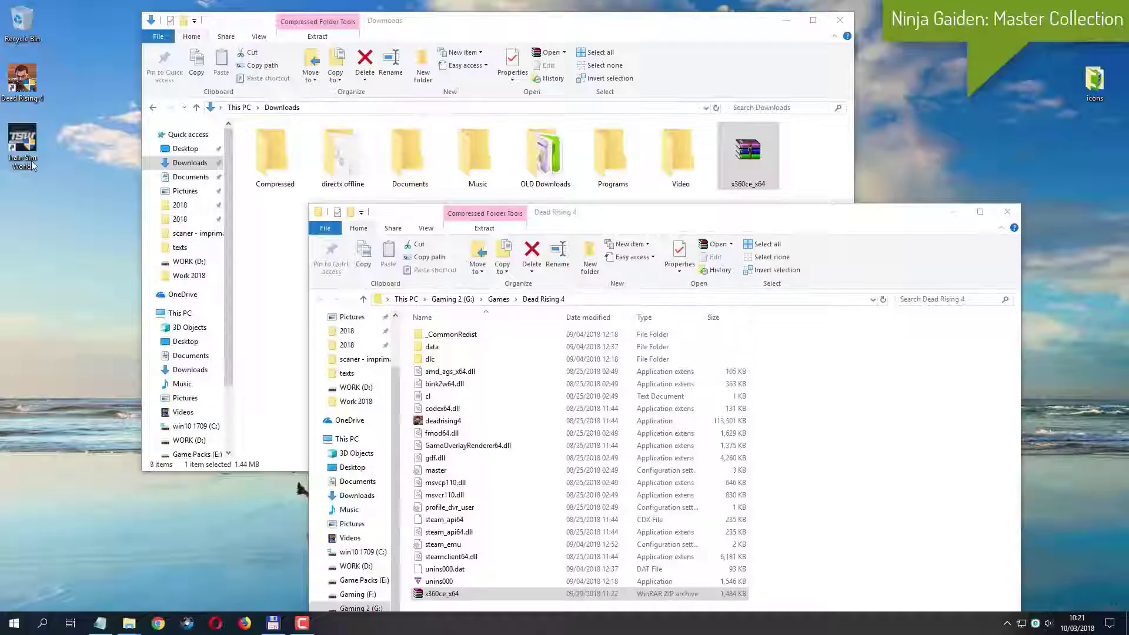
Open the Train Sim World shortcut's file location and copy the x360ce_x64 archive from Downloads into its Win64 folder
right_click(33, 143)
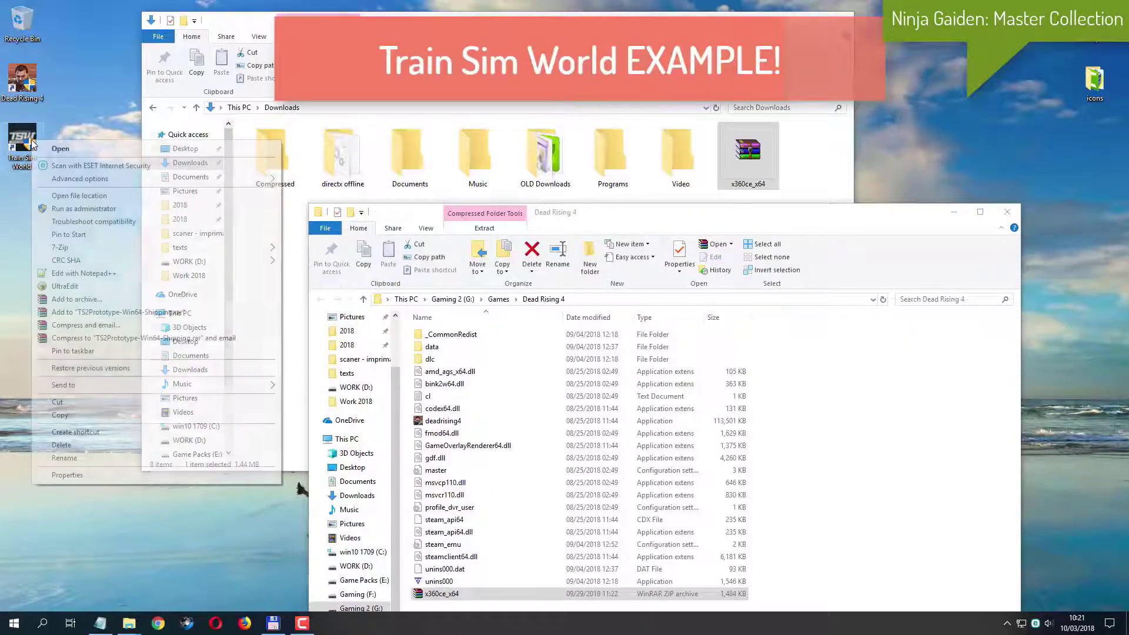
click(148, 201)
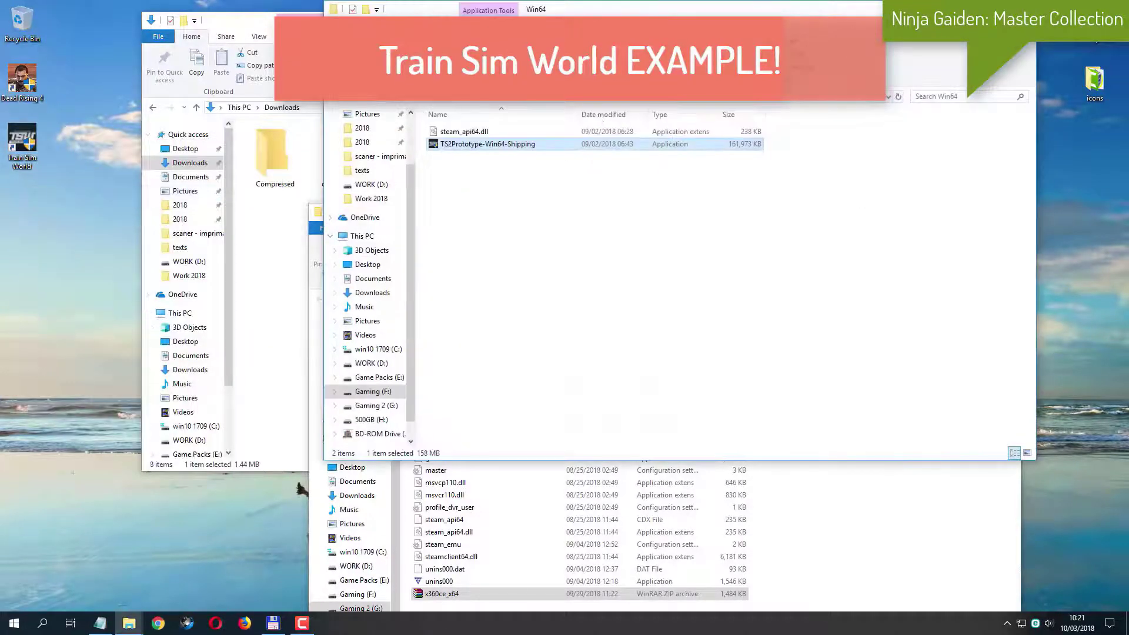
drag(712, 15, 864, 236)
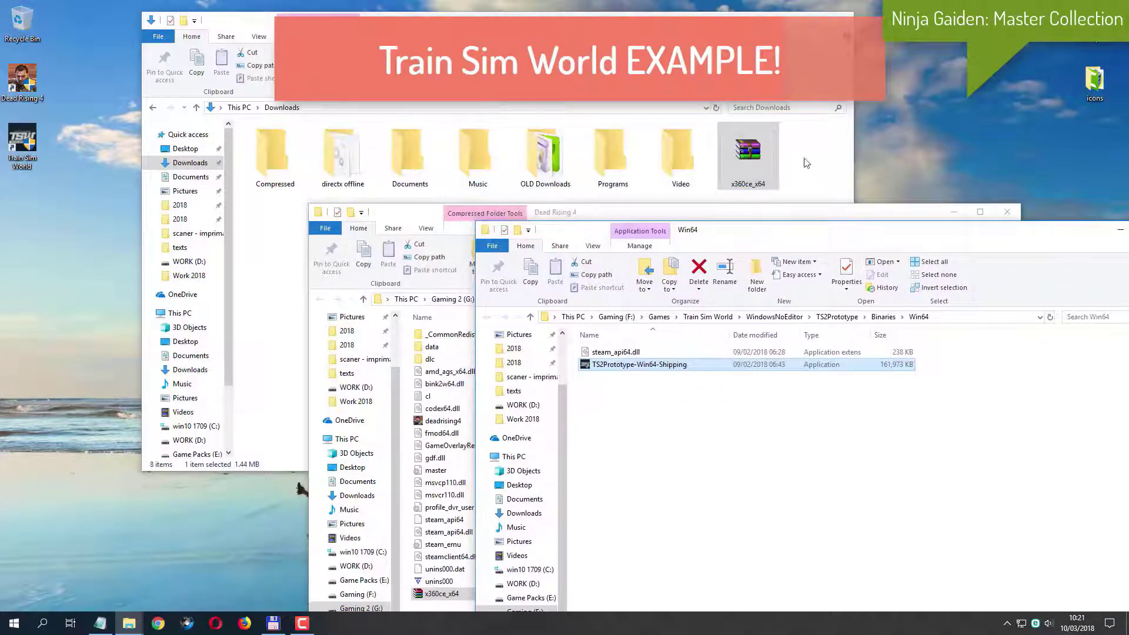
drag(742, 154, 841, 482)
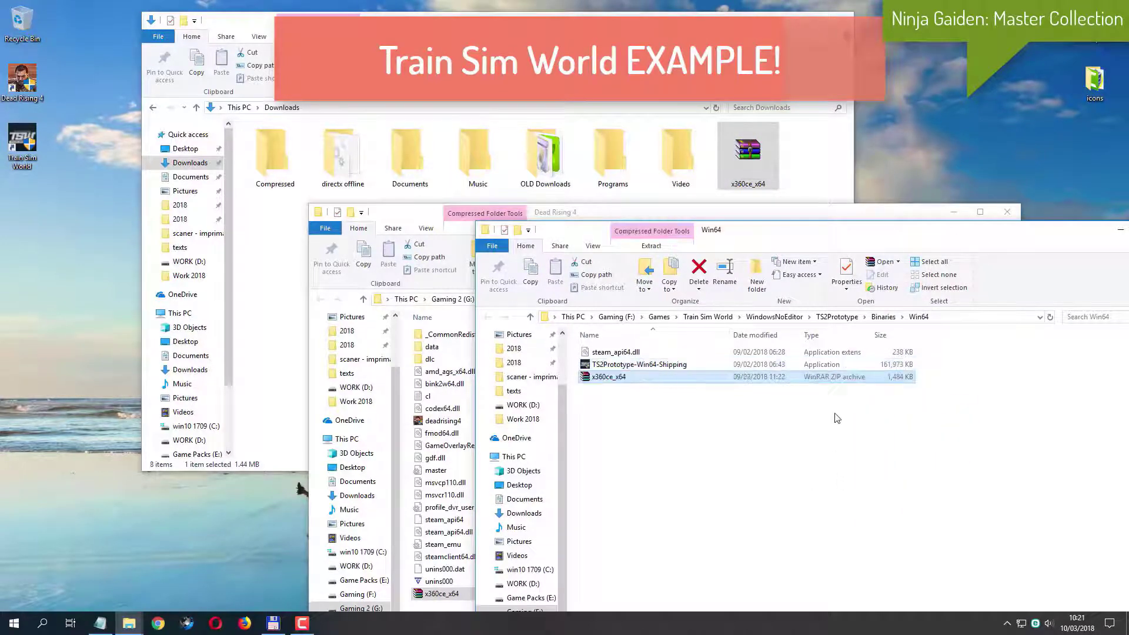
drag(952, 234, 802, 176)
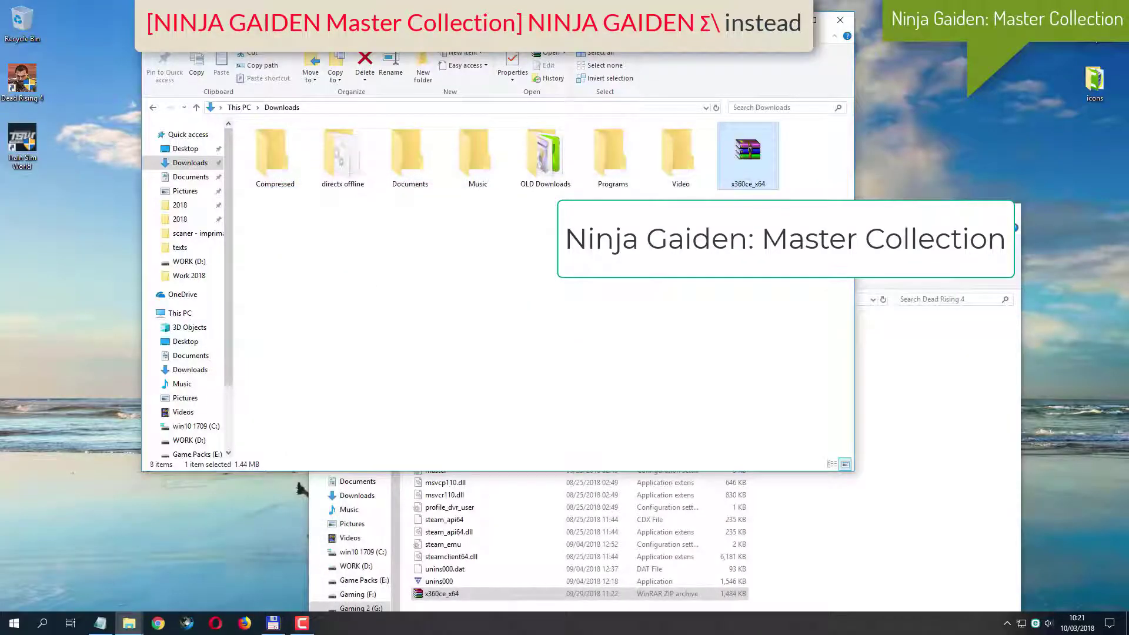
Launch the Gamefixissue tool from the desktop, start its Gamepad Emulator installer and proceed to the installation directory choice
key(alt+Tab)
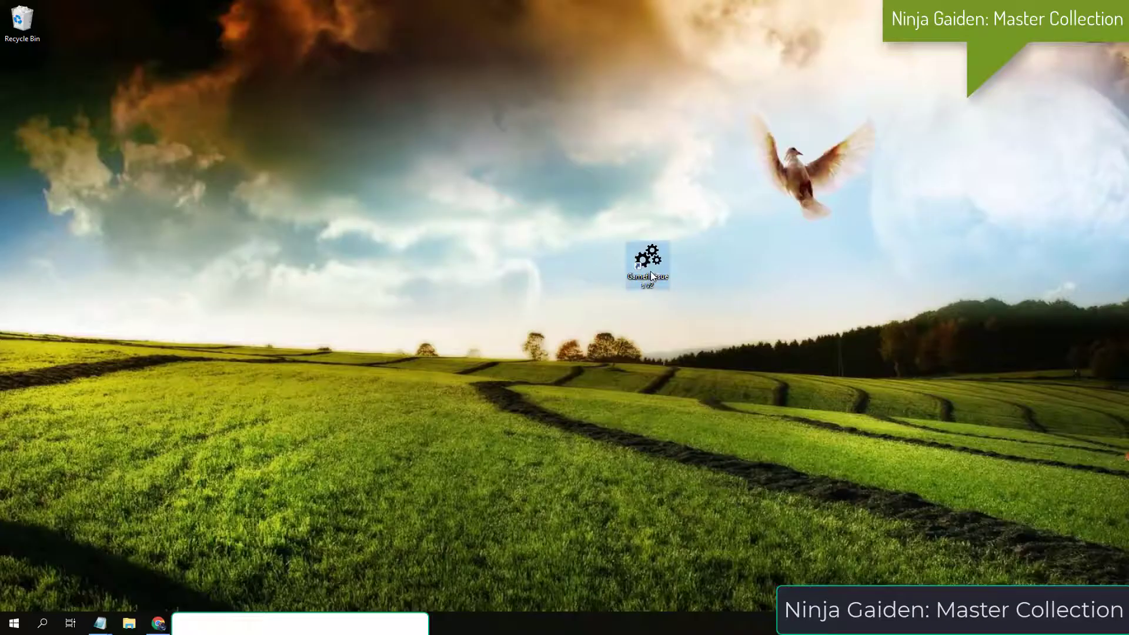
double_click(651, 269)
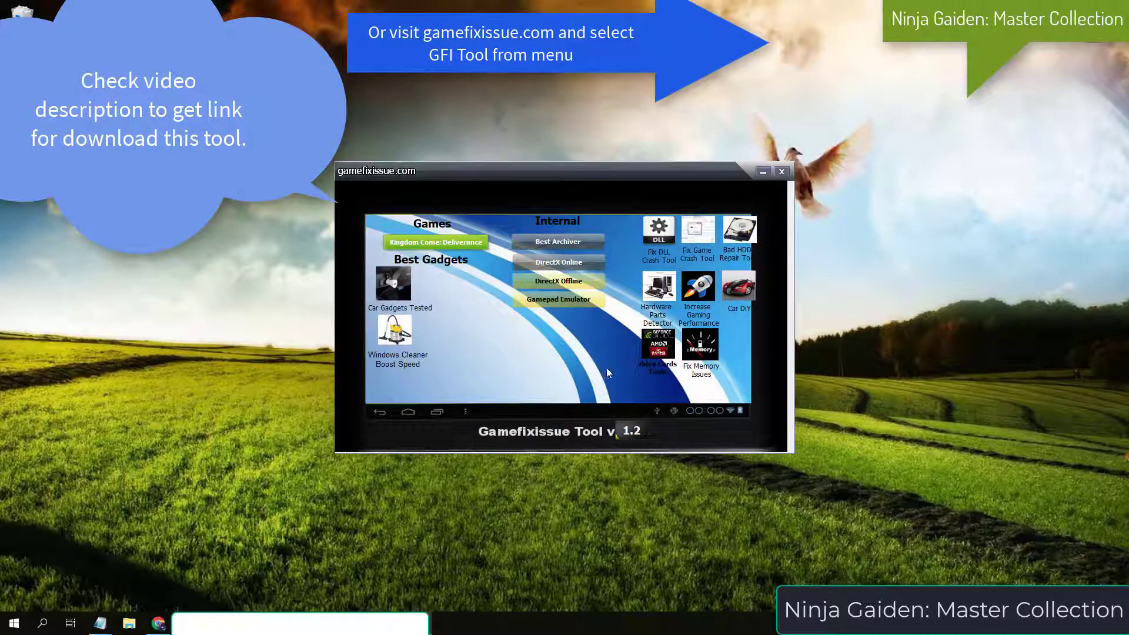
click(540, 306)
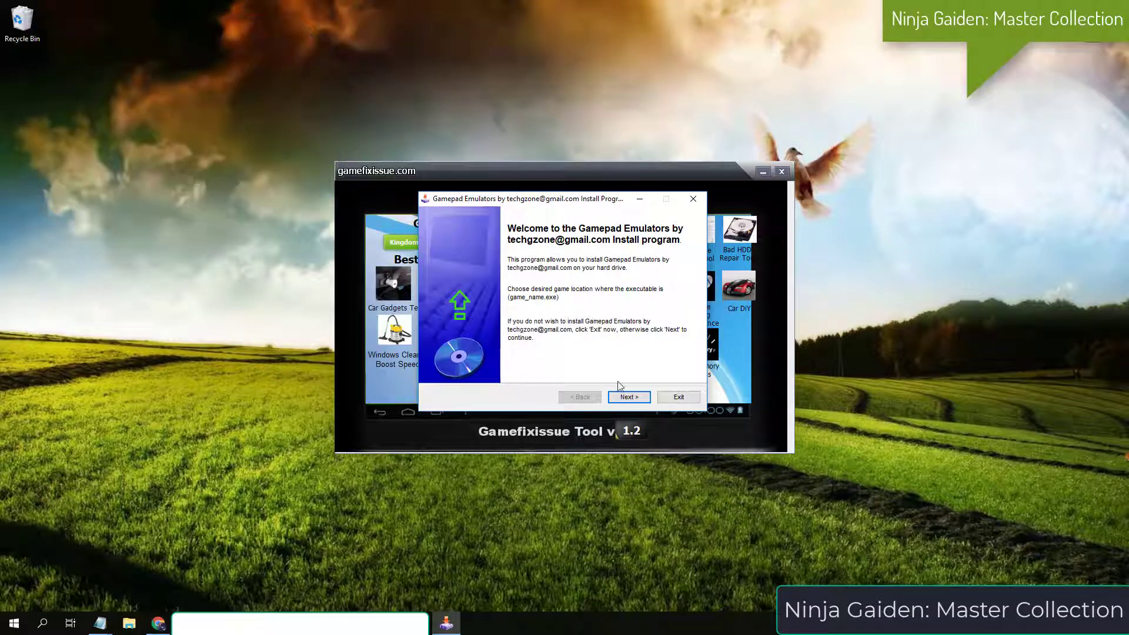
click(628, 397)
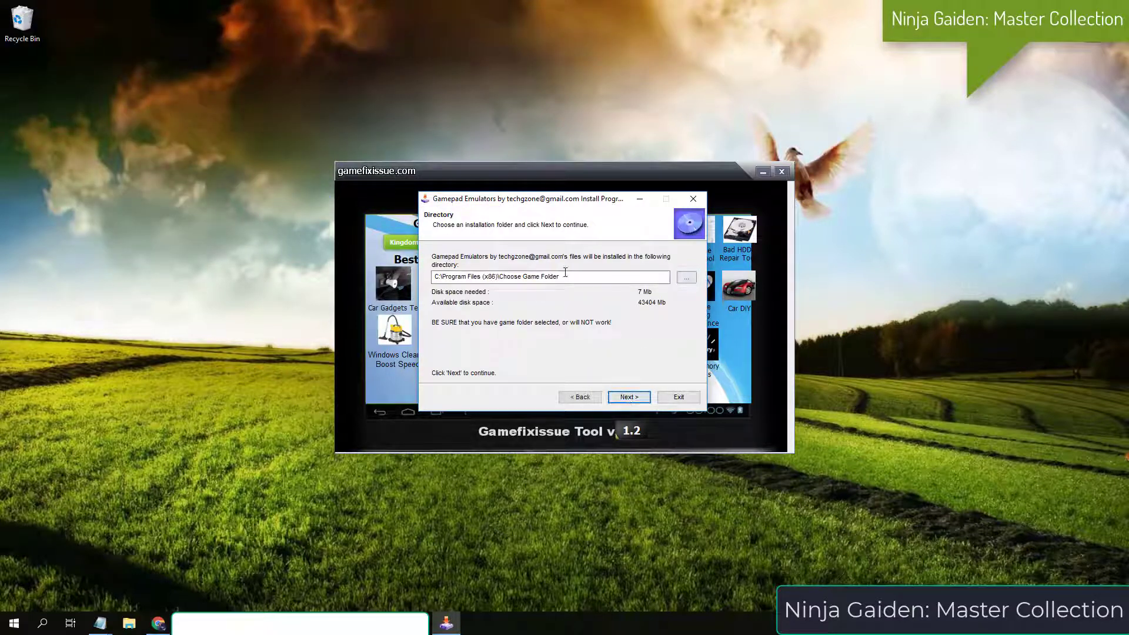
Install the gamepad emulators into the Just Cause 4 folder under Gaming (F:) > Steam Folder for Games and exit the installer
triple_click(565, 272)
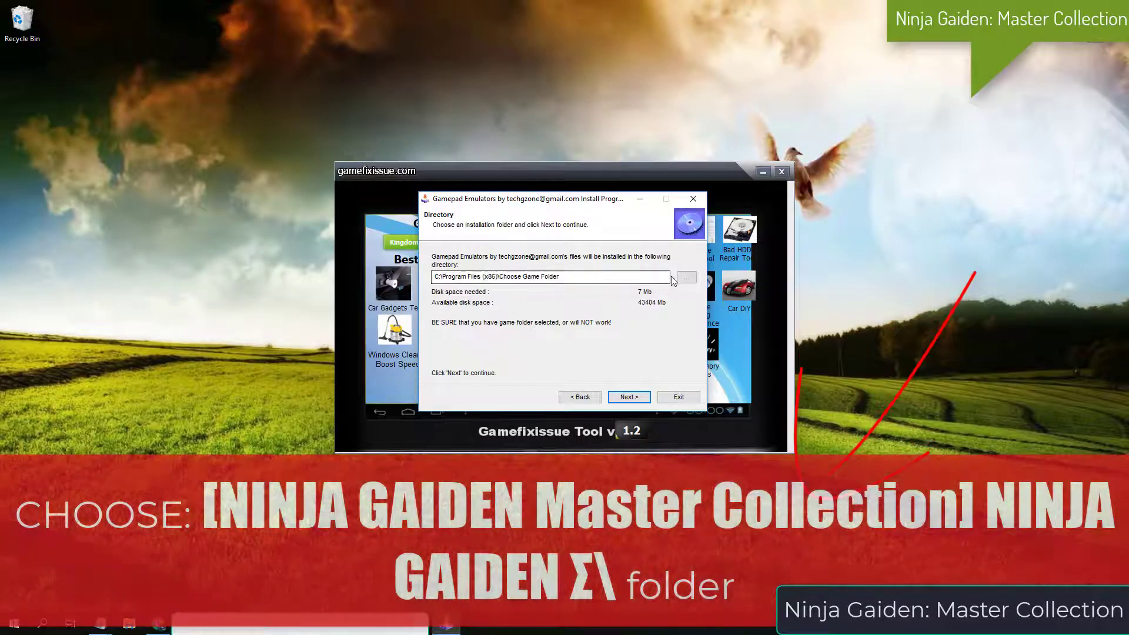
click(686, 277)
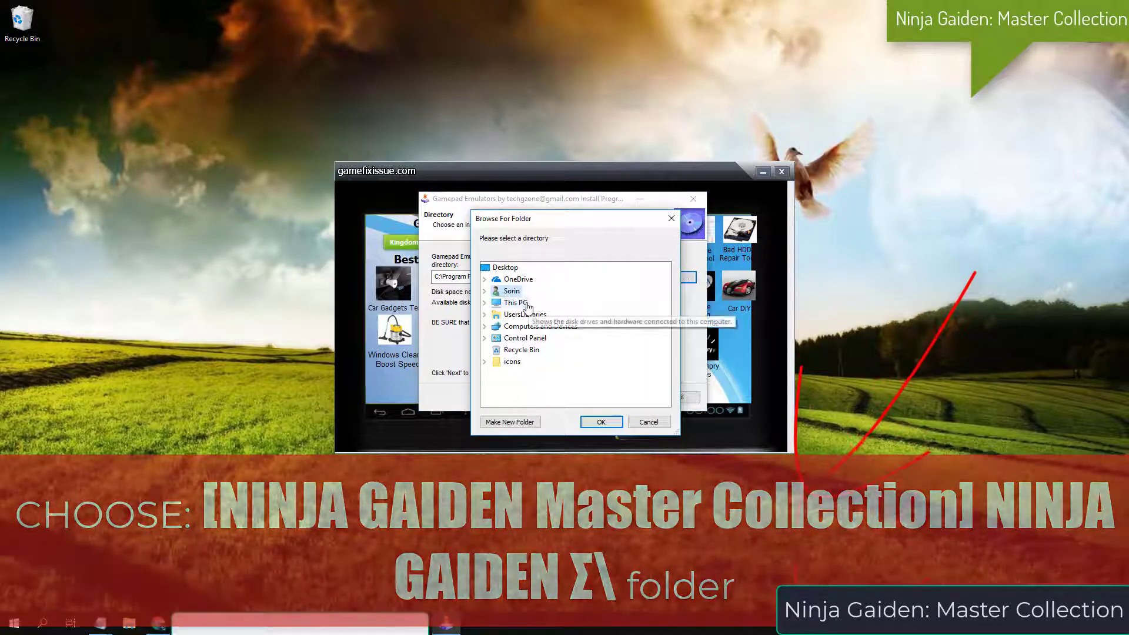
double_click(527, 304)
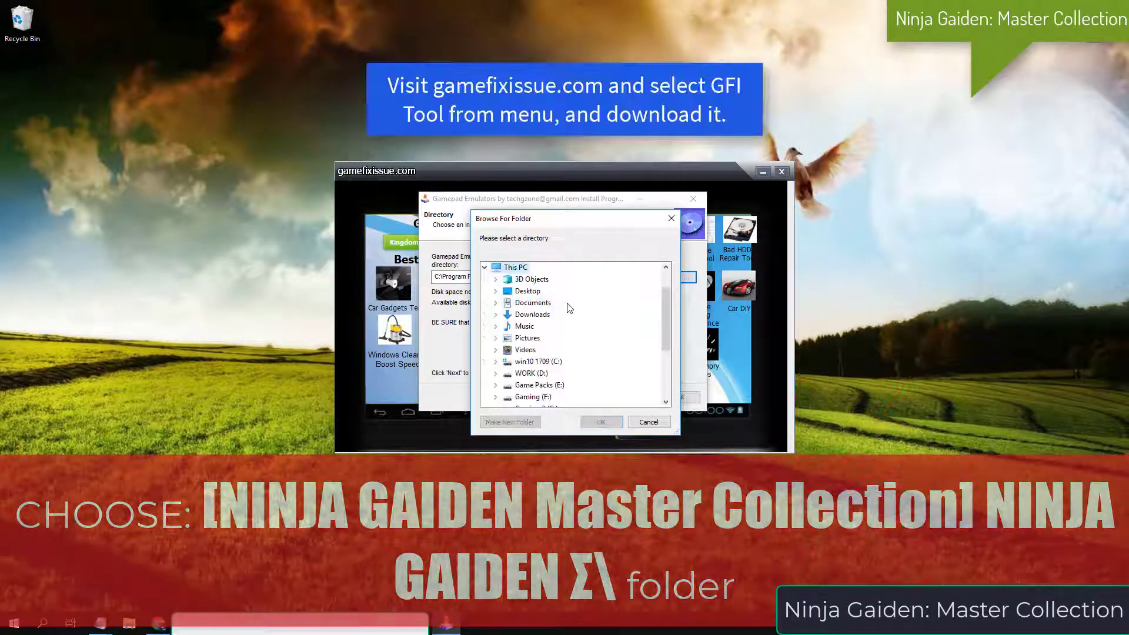
double_click(540, 399)
scroll(556, 376, down, 1)
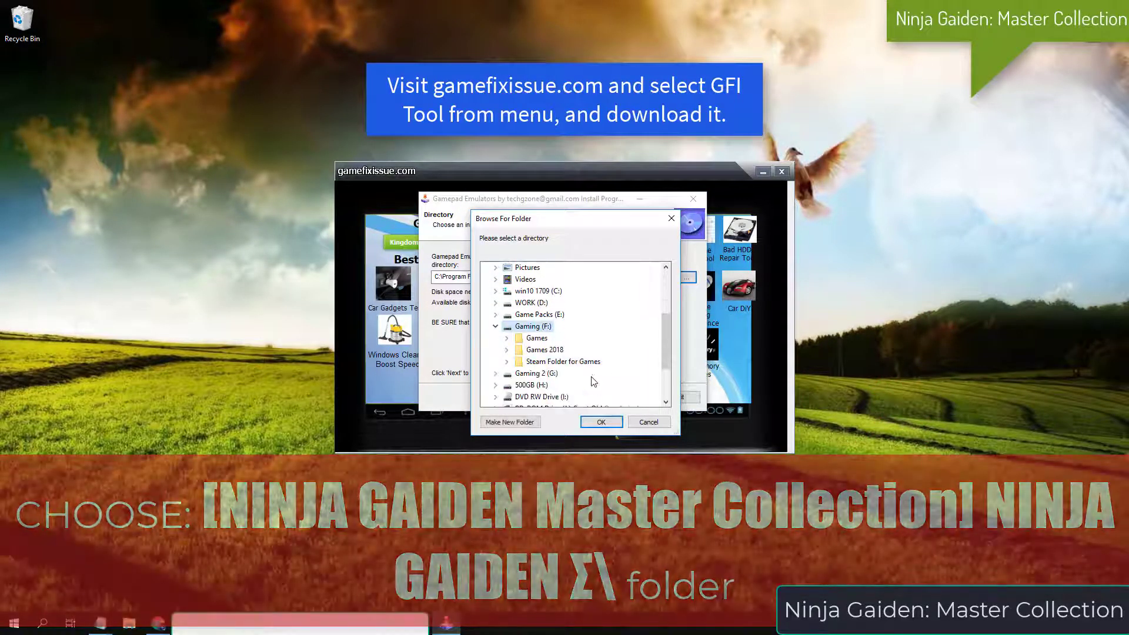
double_click(562, 361)
scroll(601, 365, down, 3)
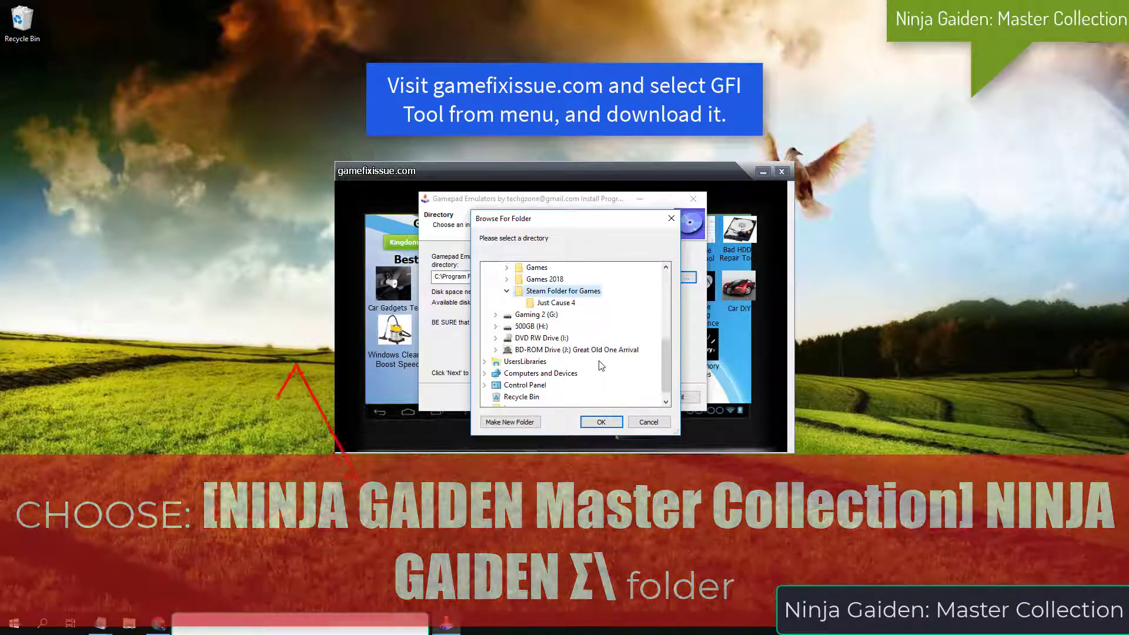
click(556, 302)
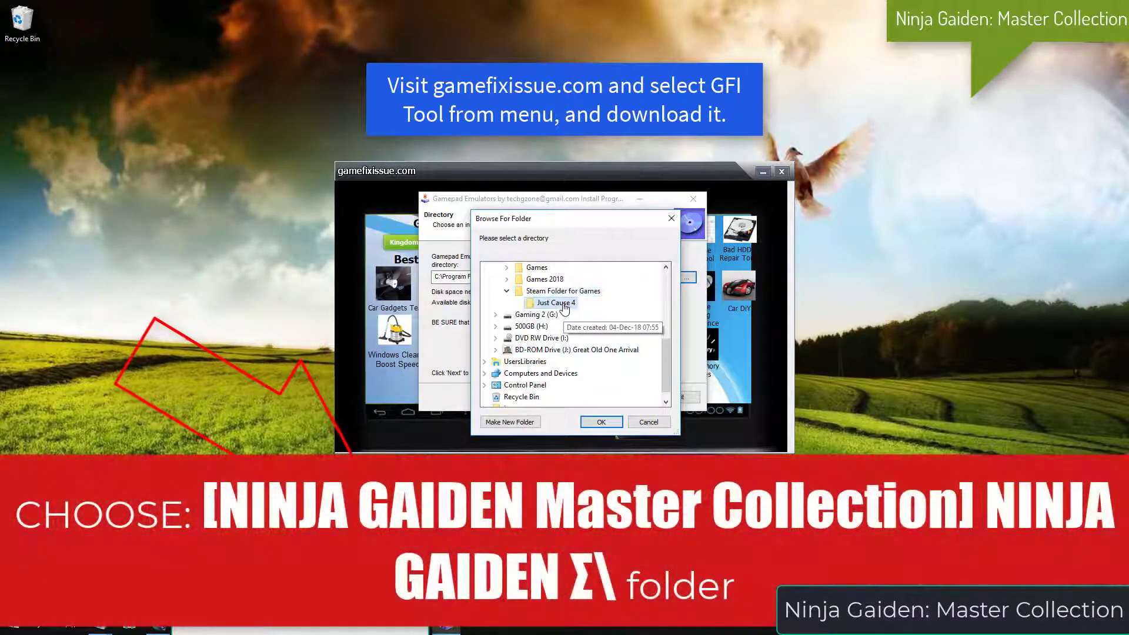
click(601, 422)
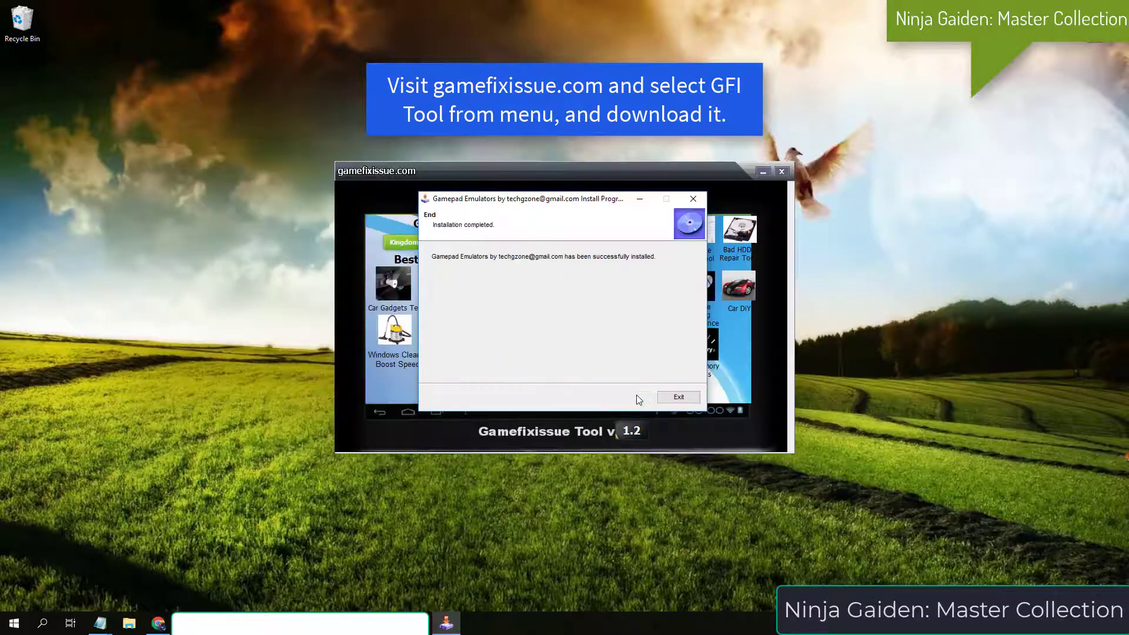
click(678, 398)
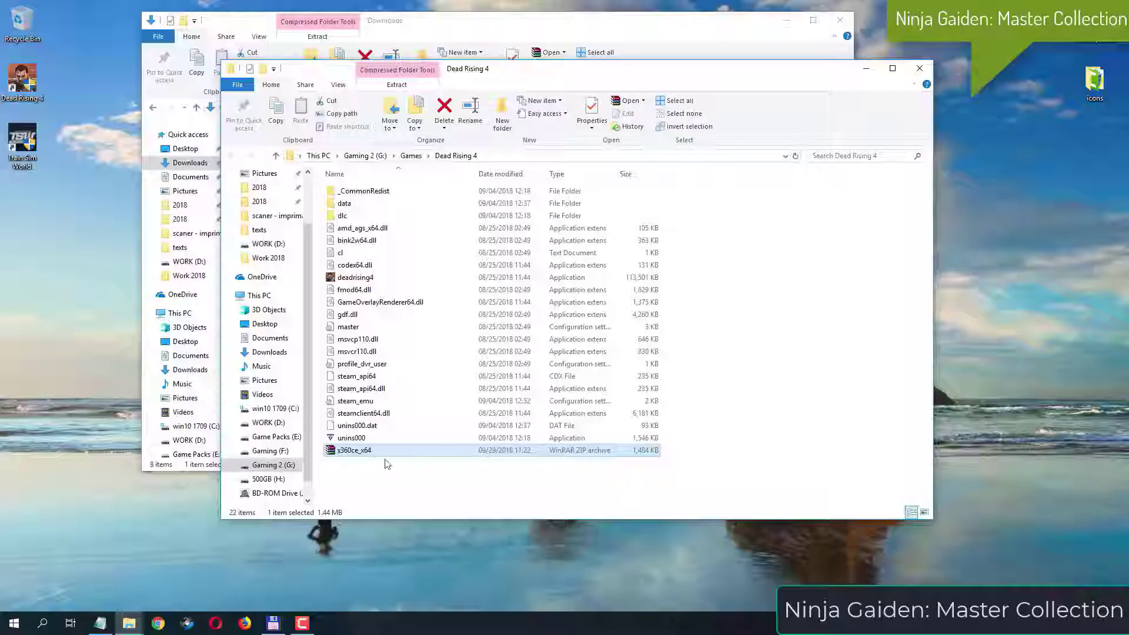
Extract the x360ce_x64 archive directly into the Dead Rising 4 folder and launch the extracted x360ce_x64 application
right_click(372, 454)
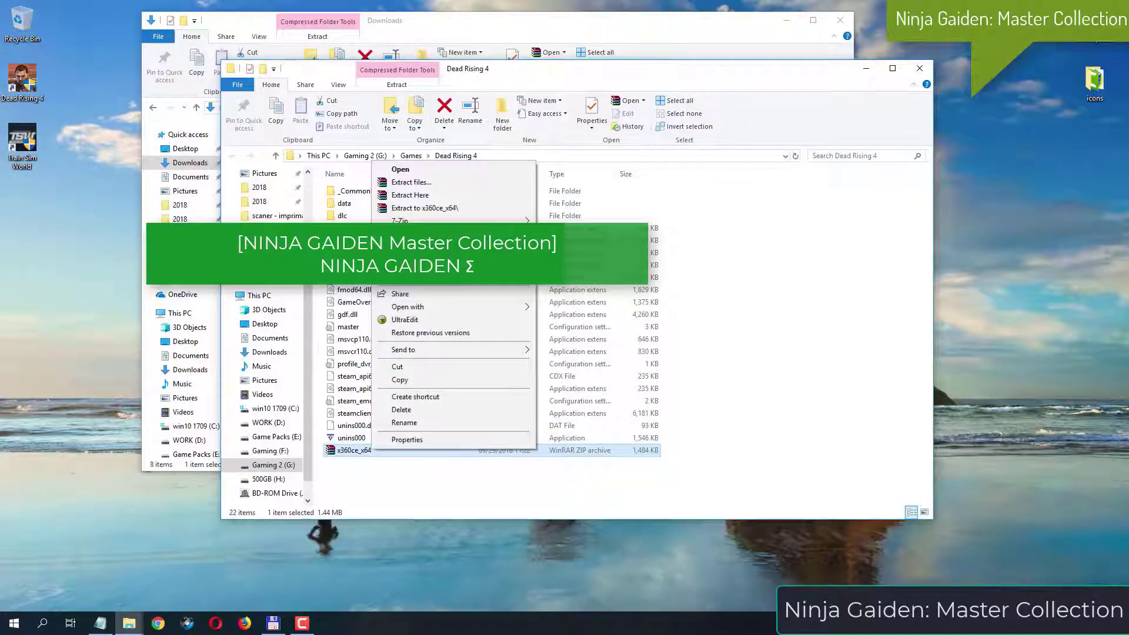
mouse_move(413, 221)
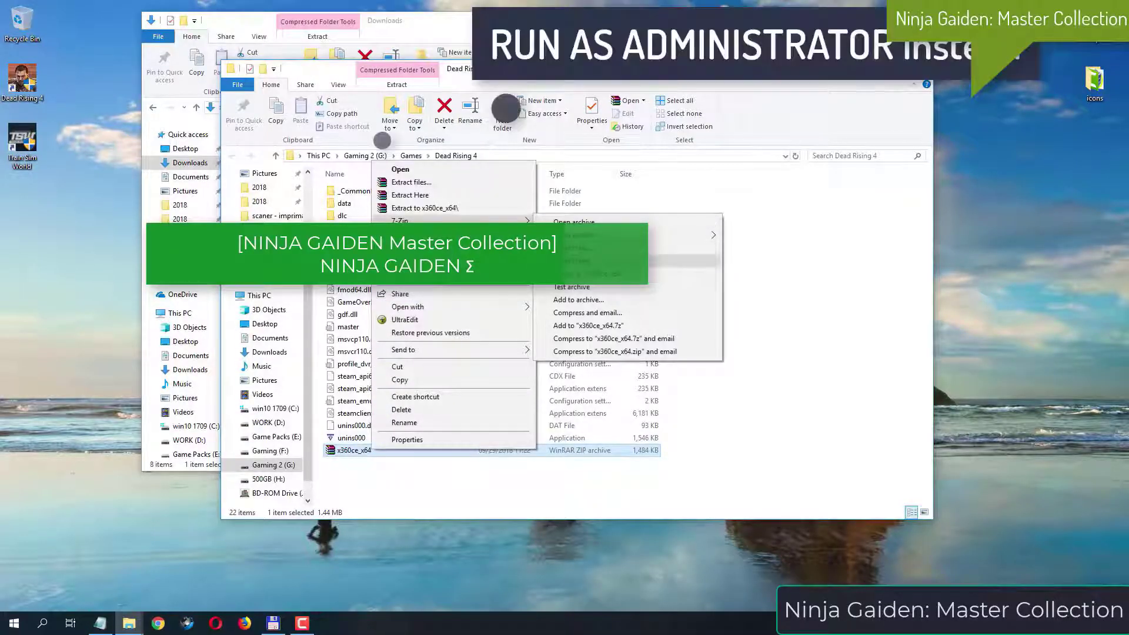
click(576, 261)
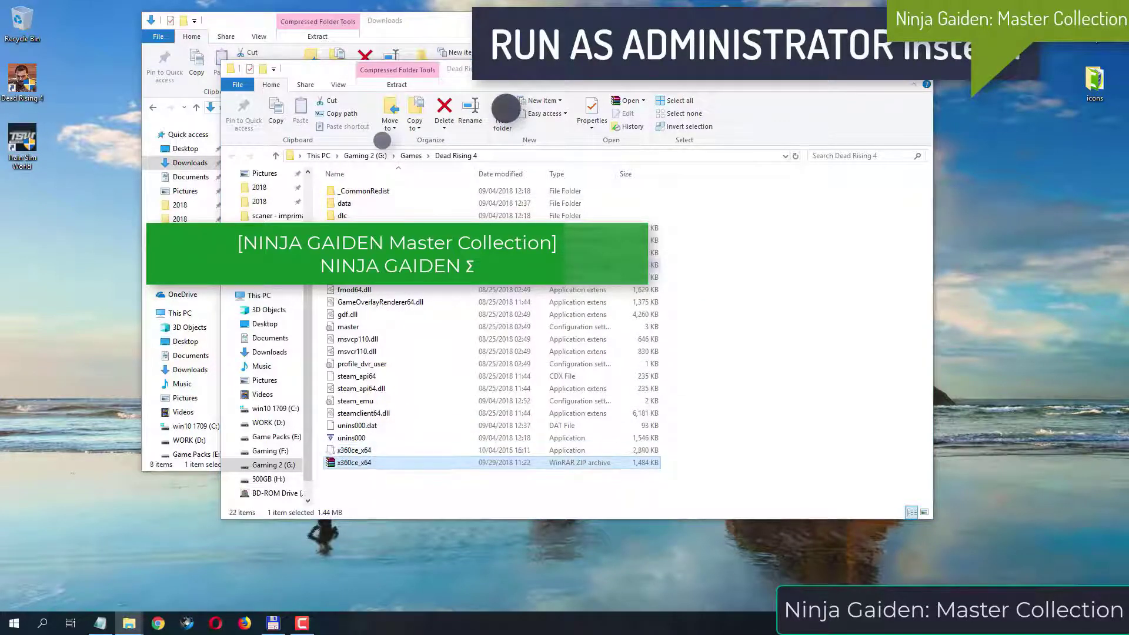
click(391, 456)
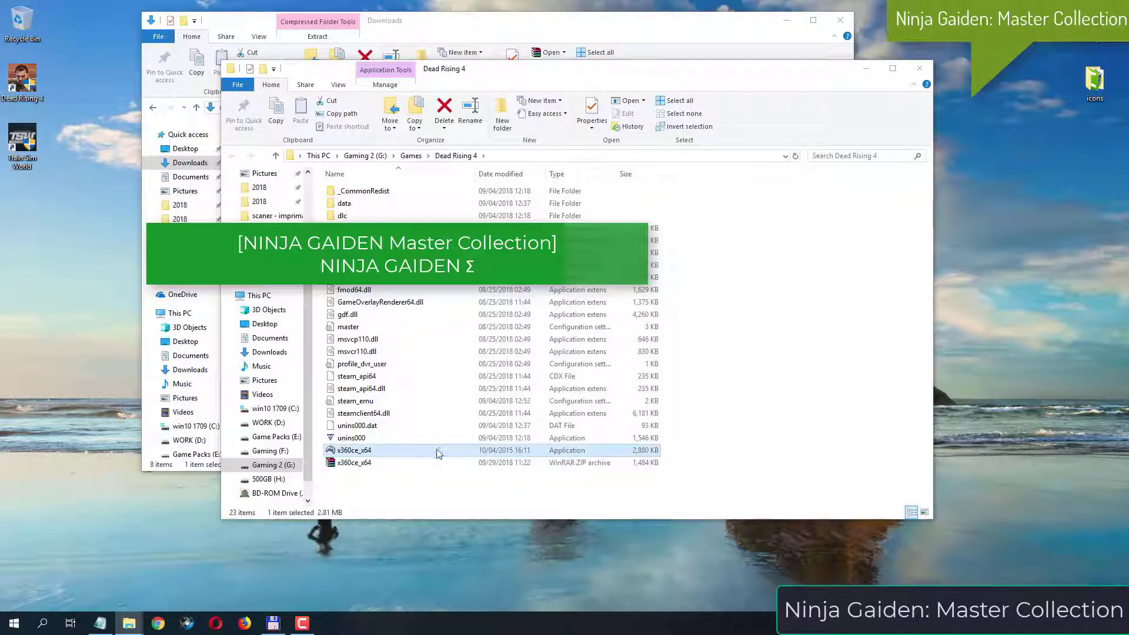
double_click(354, 451)
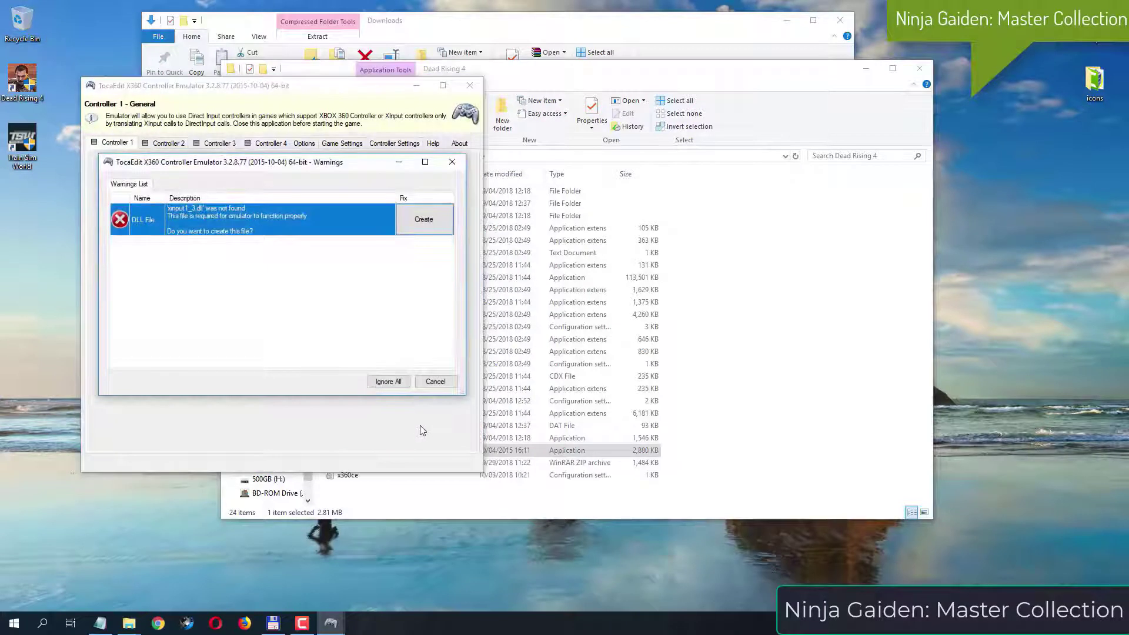
Create the missing xinput1_3.dll and finish the automatic settings search for the USB Gamepad, permanently allowing the emulator's outbound network traffic
click(428, 224)
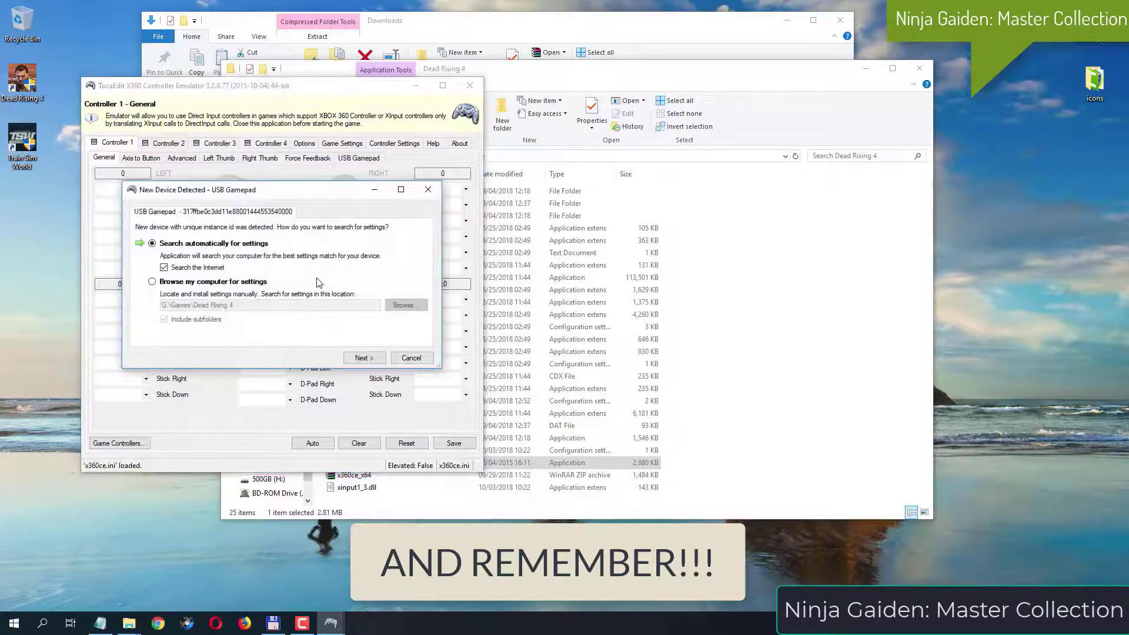
click(376, 359)
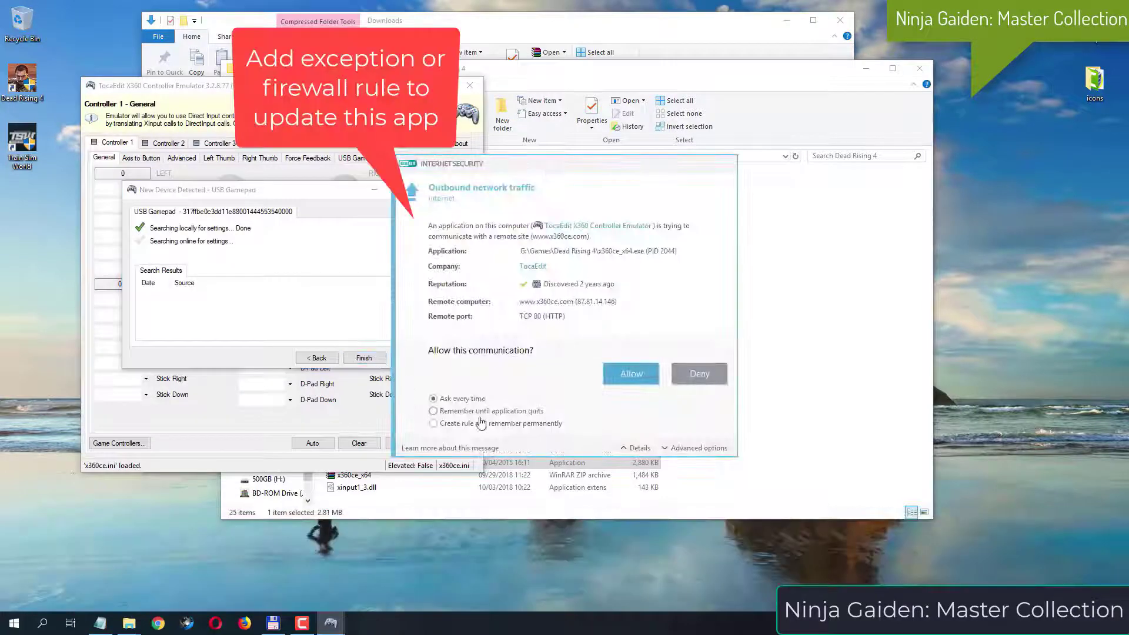
click(478, 423)
click(631, 374)
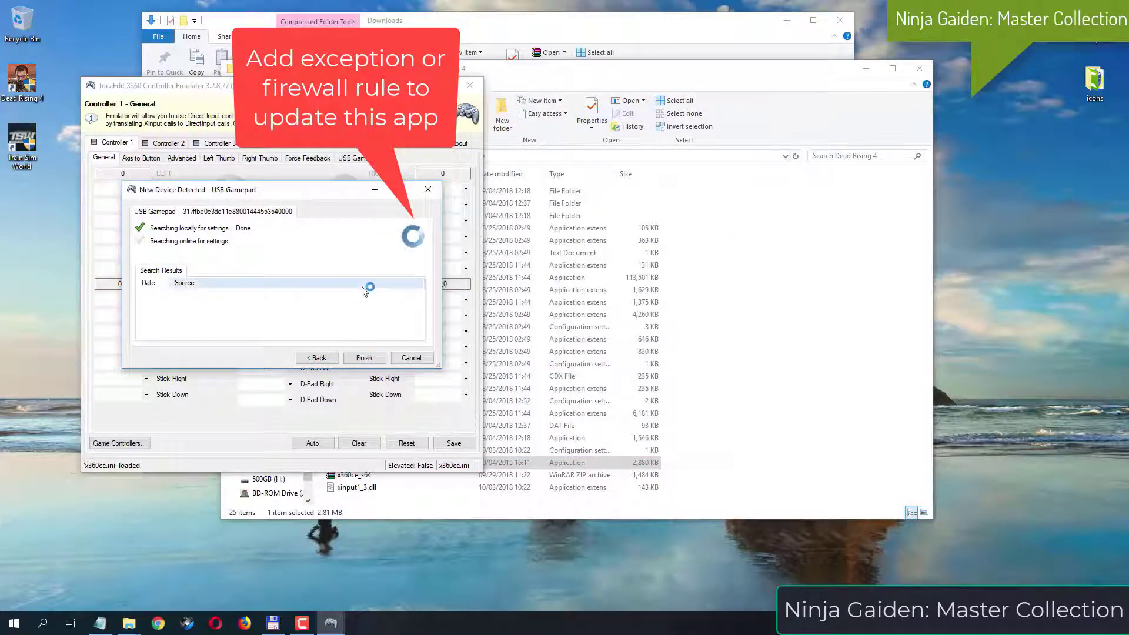
click(365, 358)
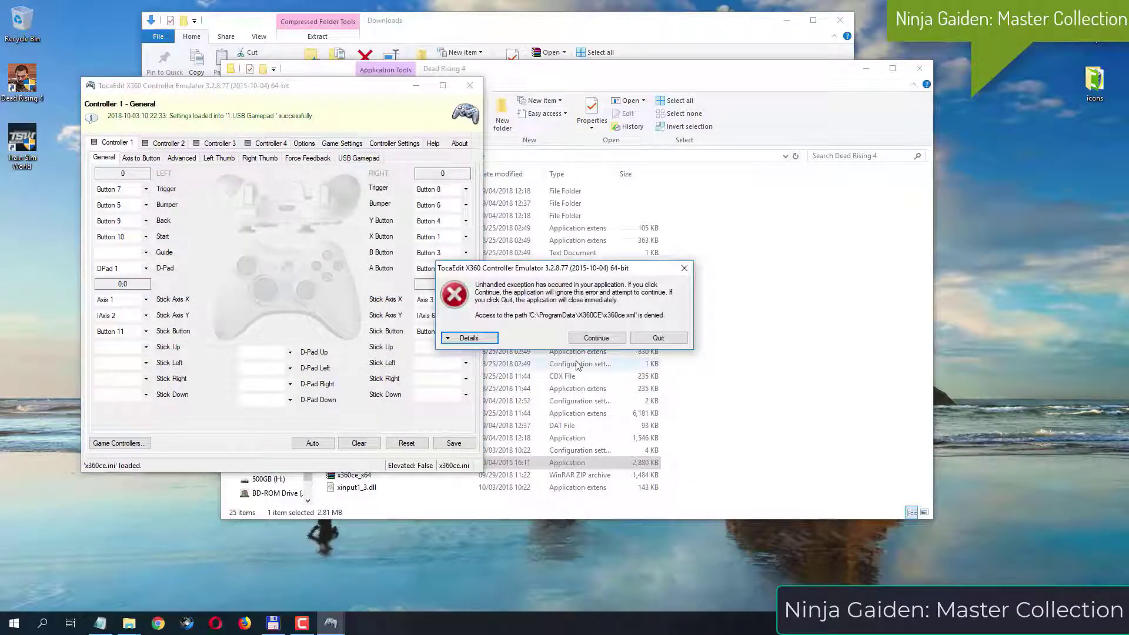
click(596, 338)
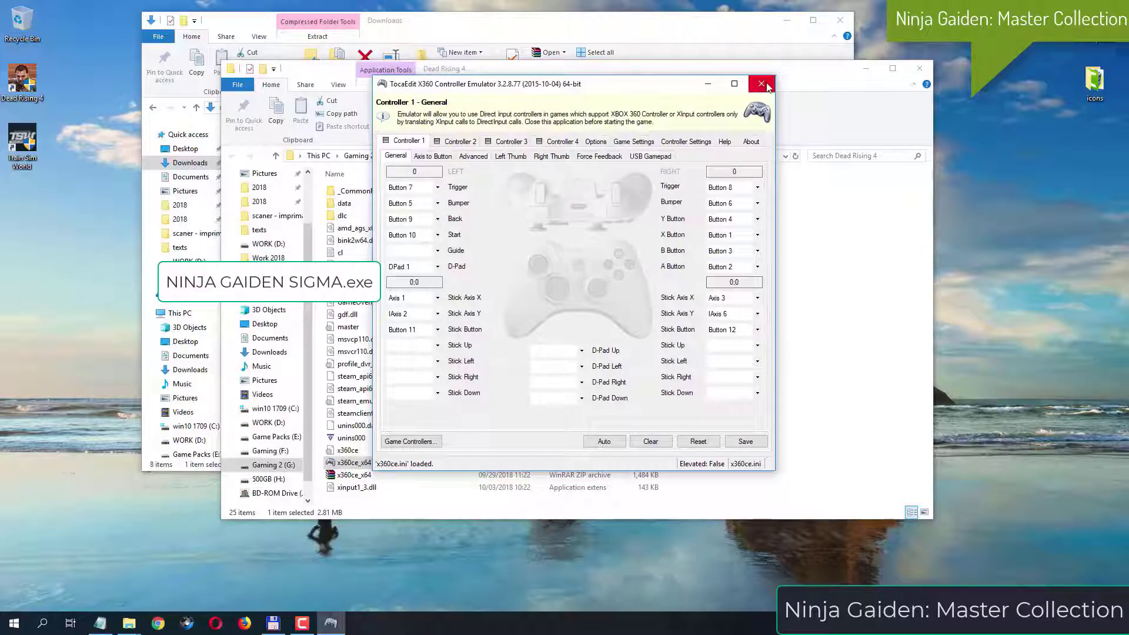
Try to save the Controller 1 mapping, continue past the access error and close the emulator
click(746, 441)
click(761, 84)
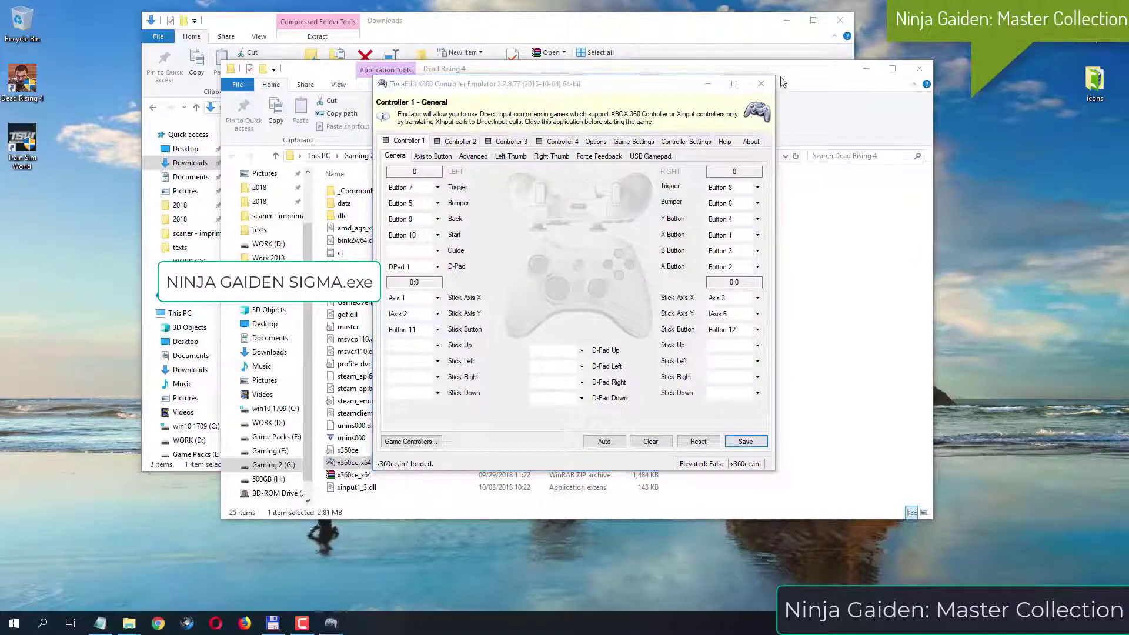
click(597, 339)
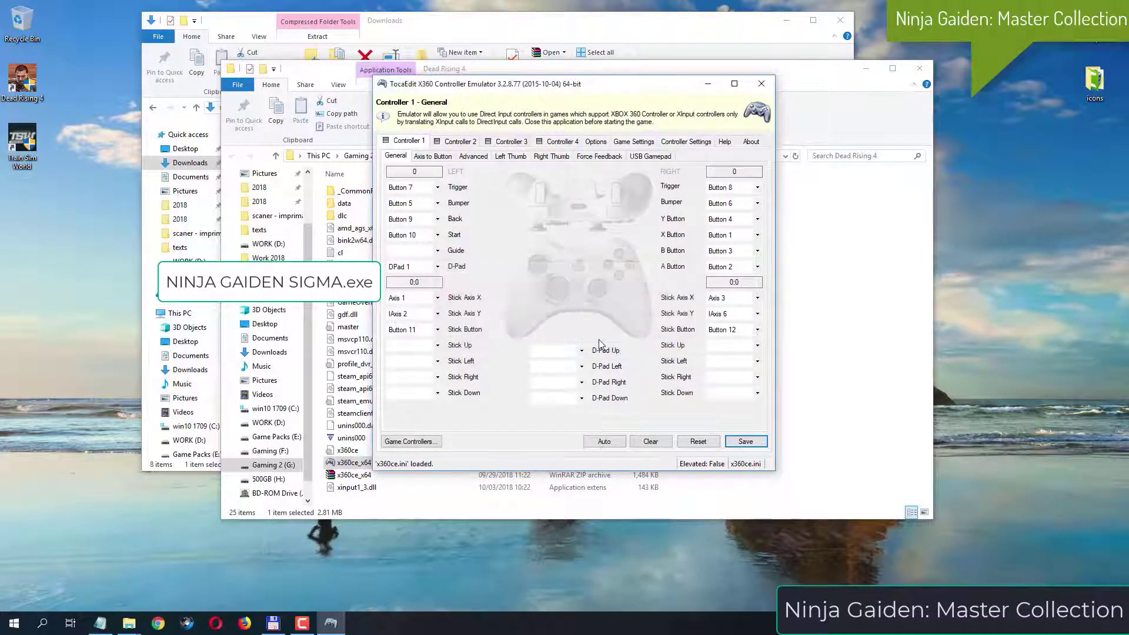
click(762, 84)
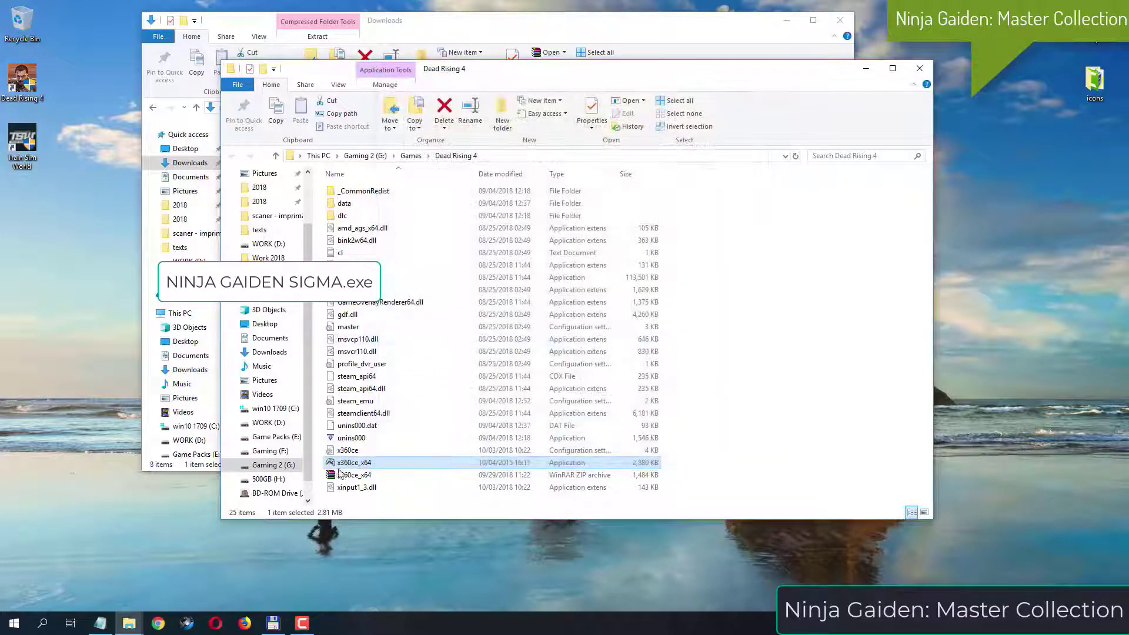
Run the x360ce_x64 application in the Dead Rising 4 folder as administrator
right_click(369, 463)
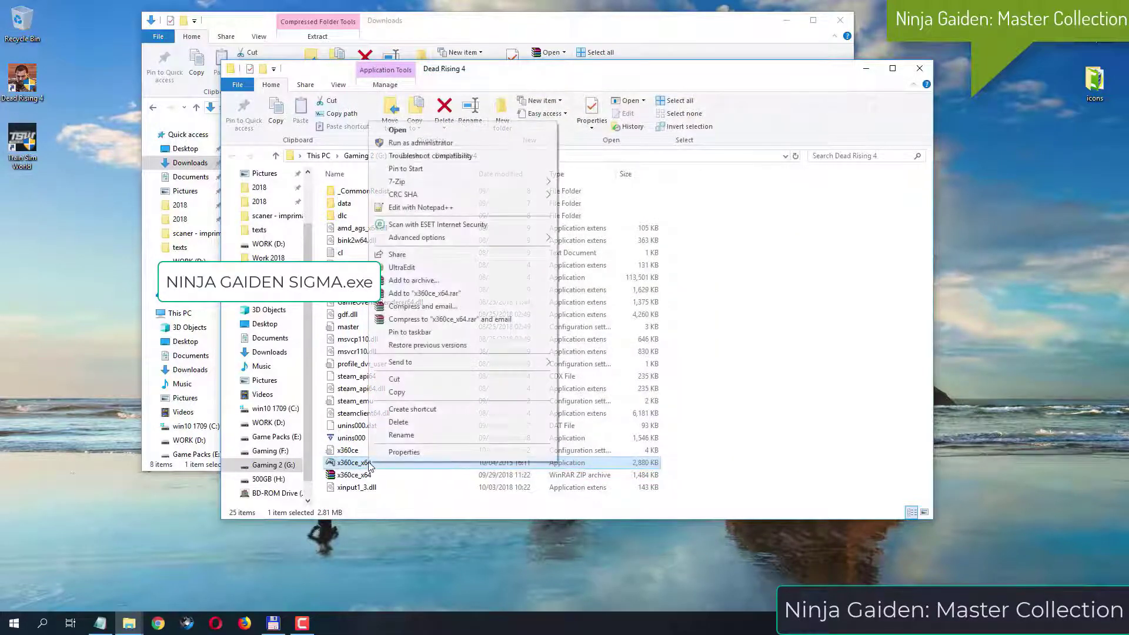
click(451, 144)
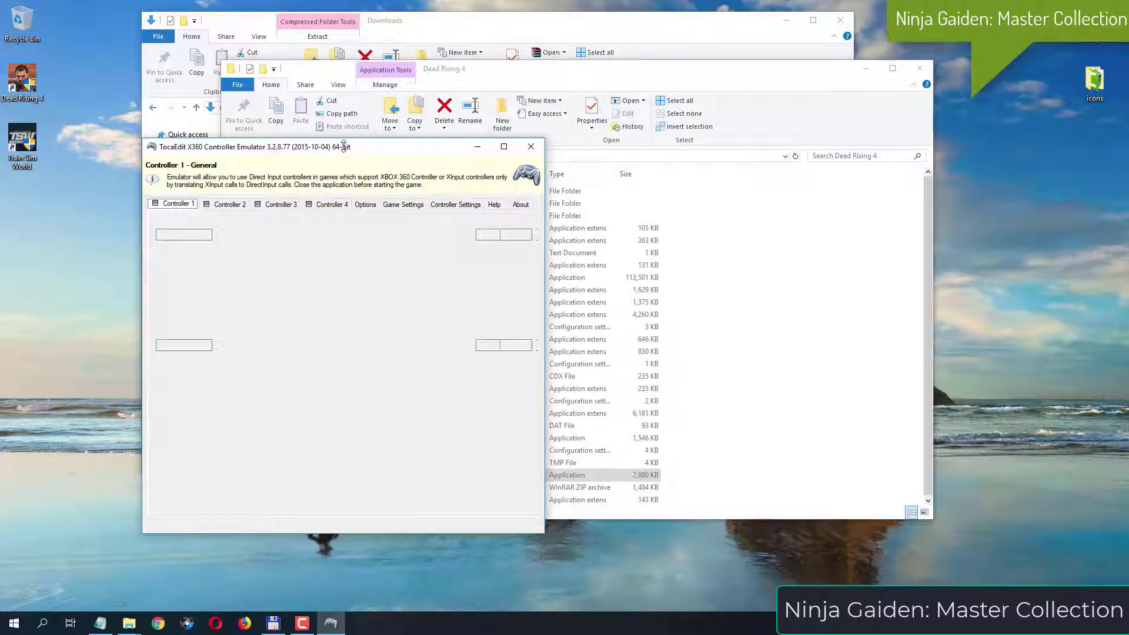
drag(345, 154, 503, 137)
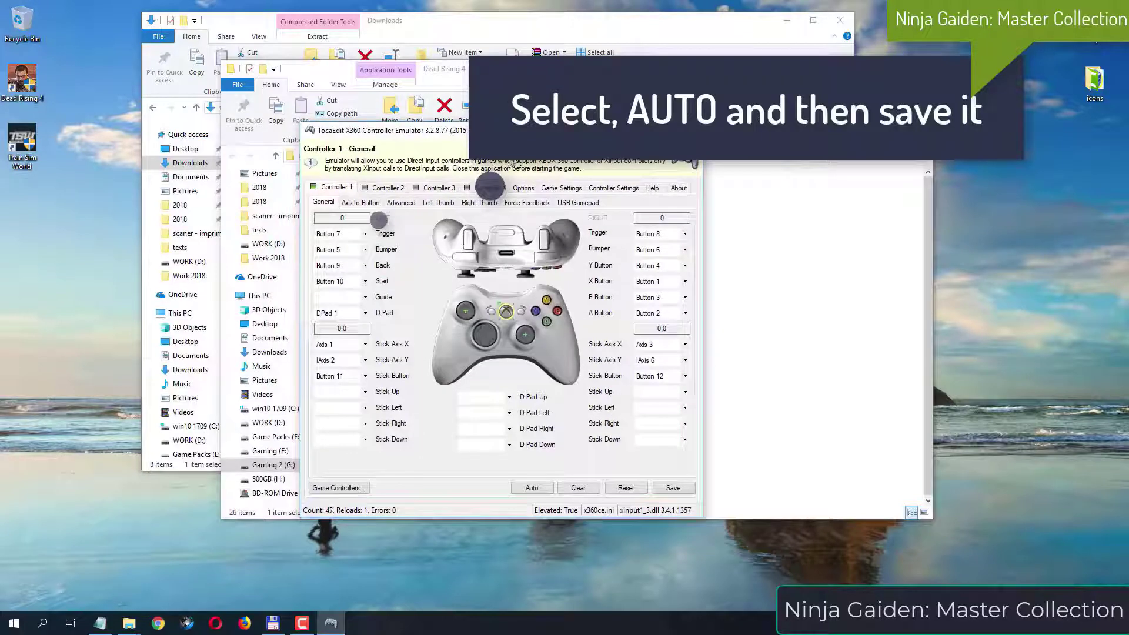
Map Controller 1 automatically, confirm the automatic settings, save the mapping and close the emulator
click(539, 492)
click(521, 345)
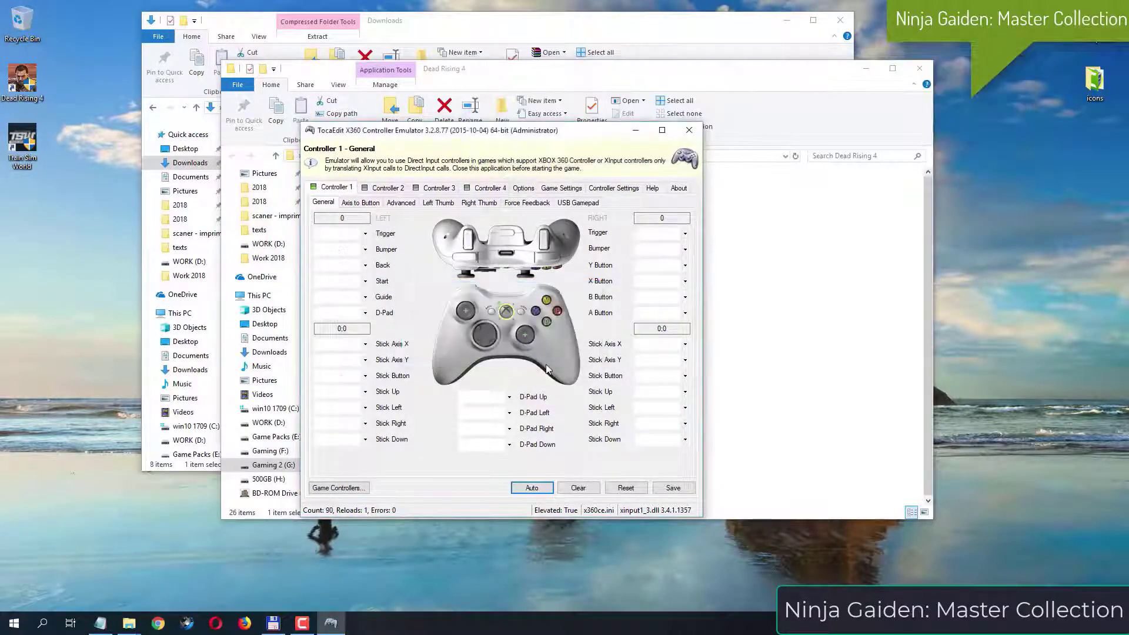
click(684, 492)
click(673, 488)
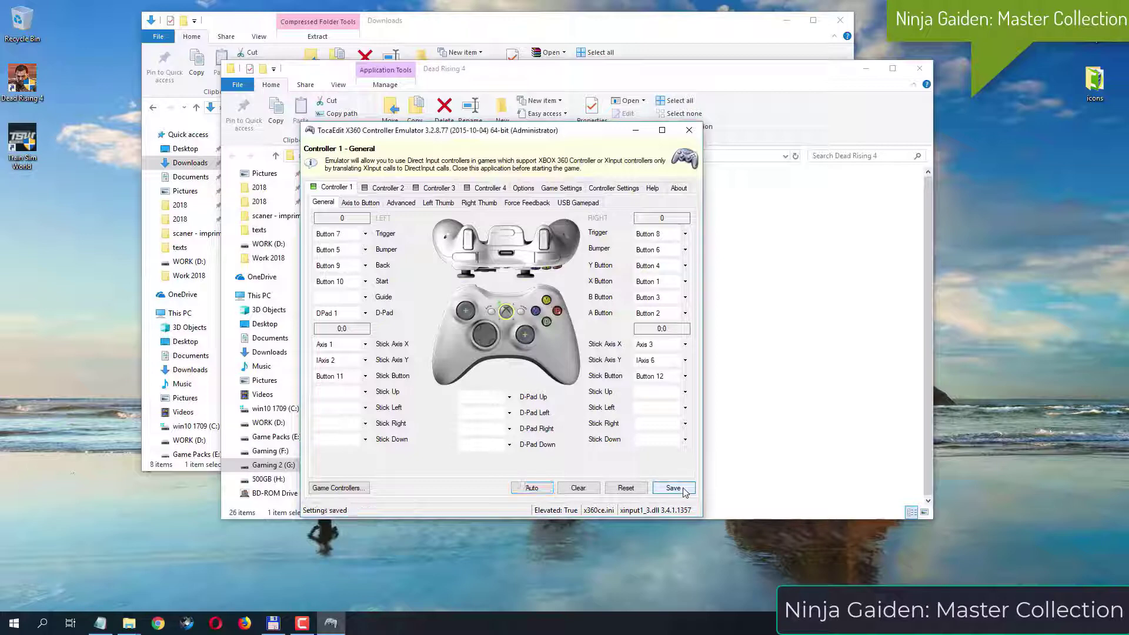
click(689, 130)
Relaunch x360ce_x64 with administrator rights and open the emulator's game settings
click(419, 278)
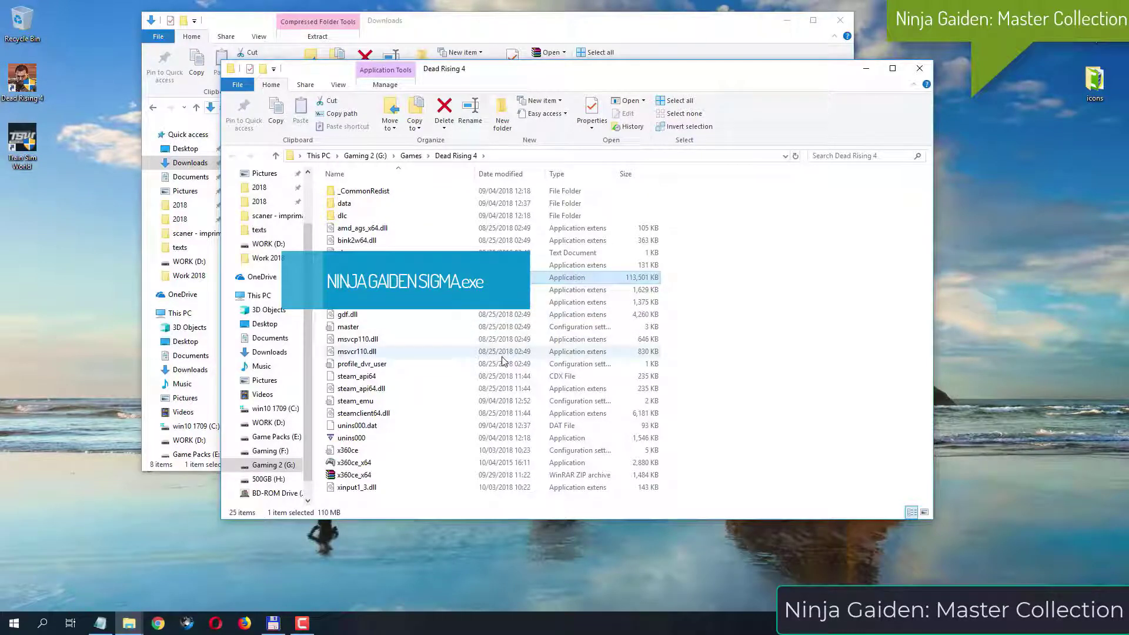
click(410, 464)
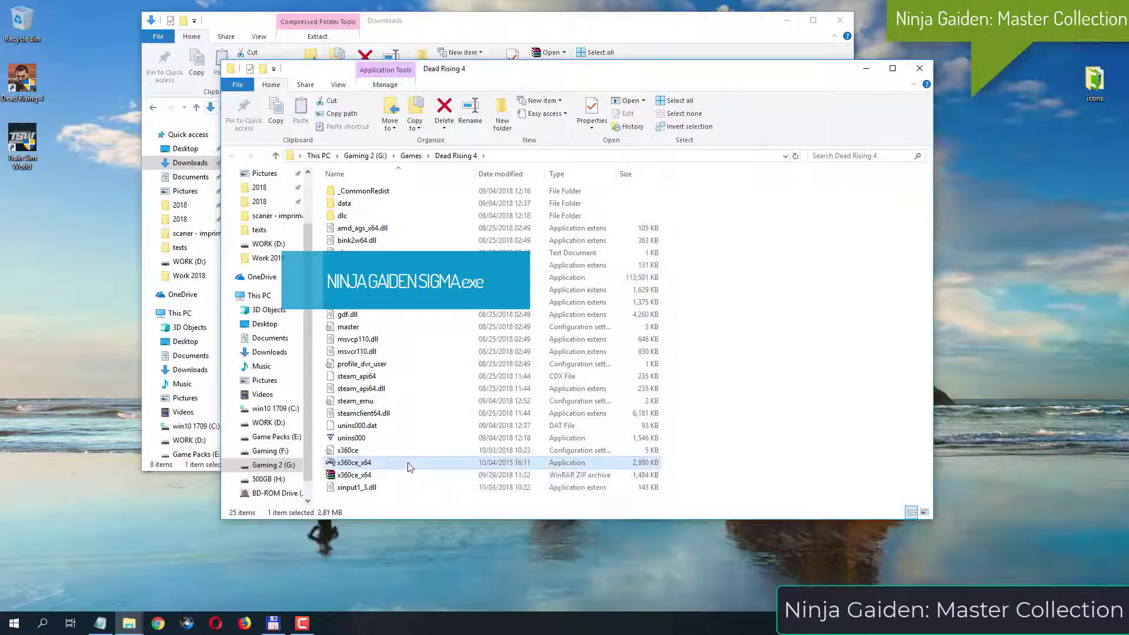
right_click(410, 467)
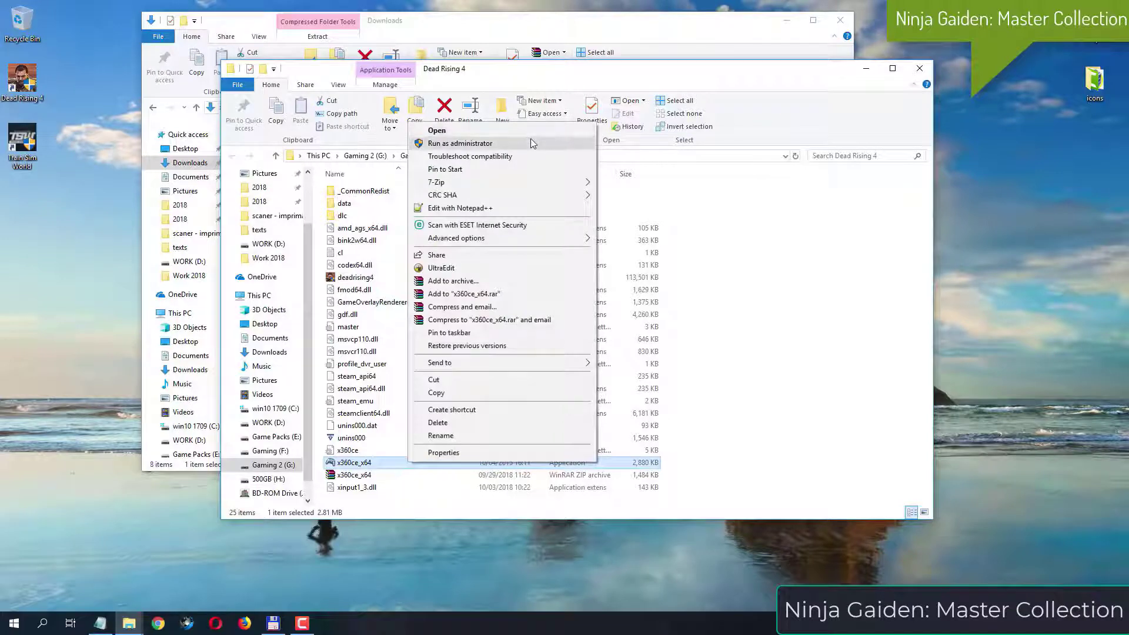
click(532, 144)
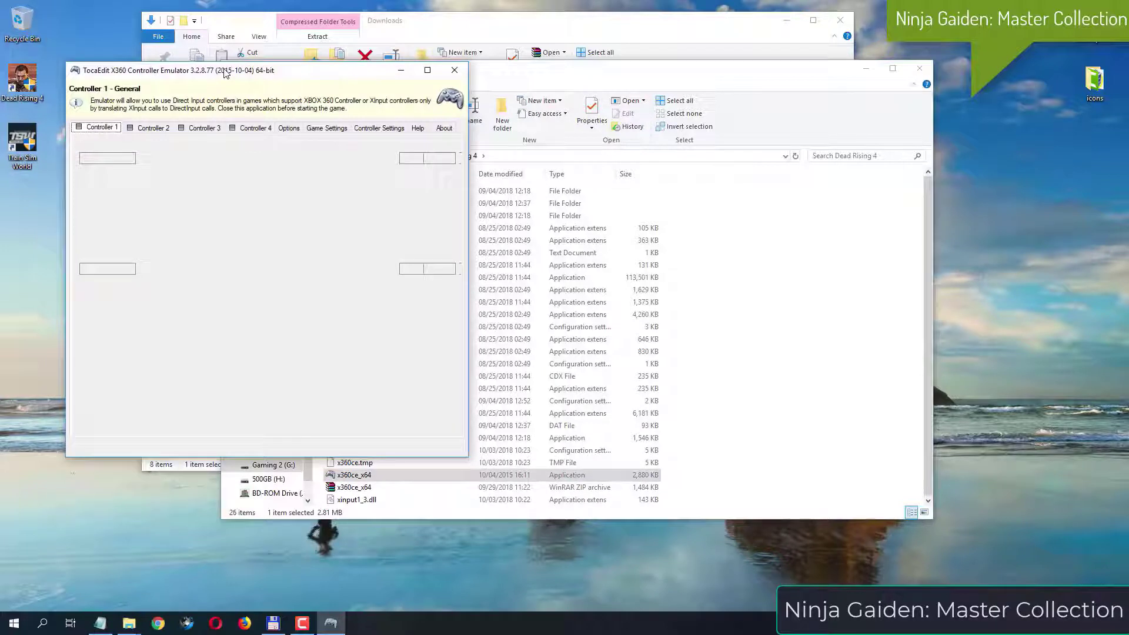
drag(225, 73, 358, 80)
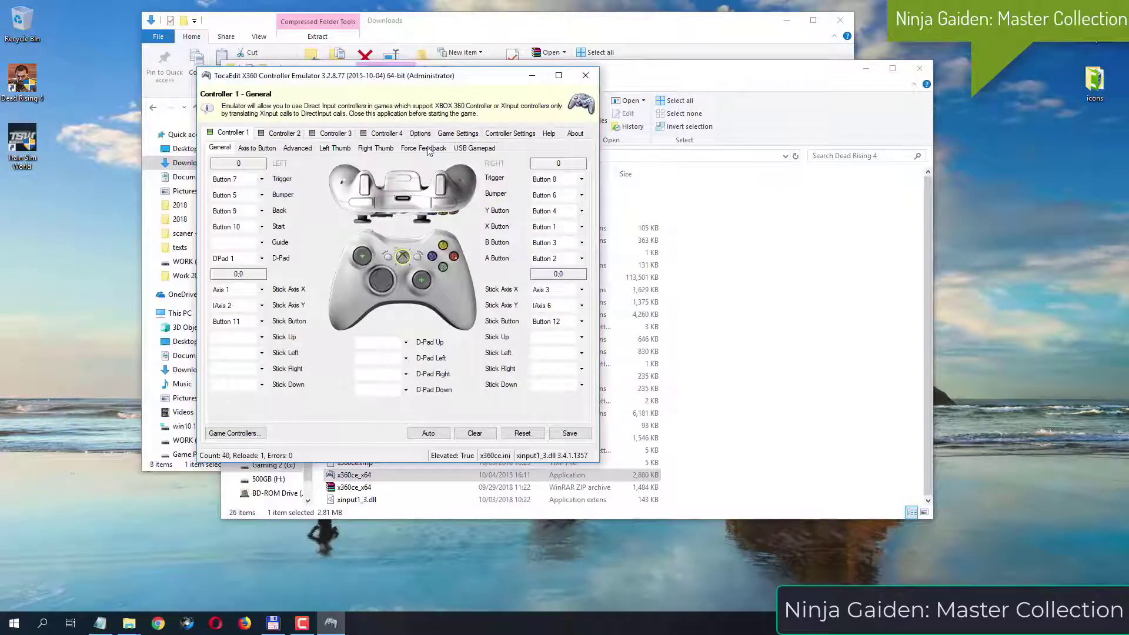
click(466, 134)
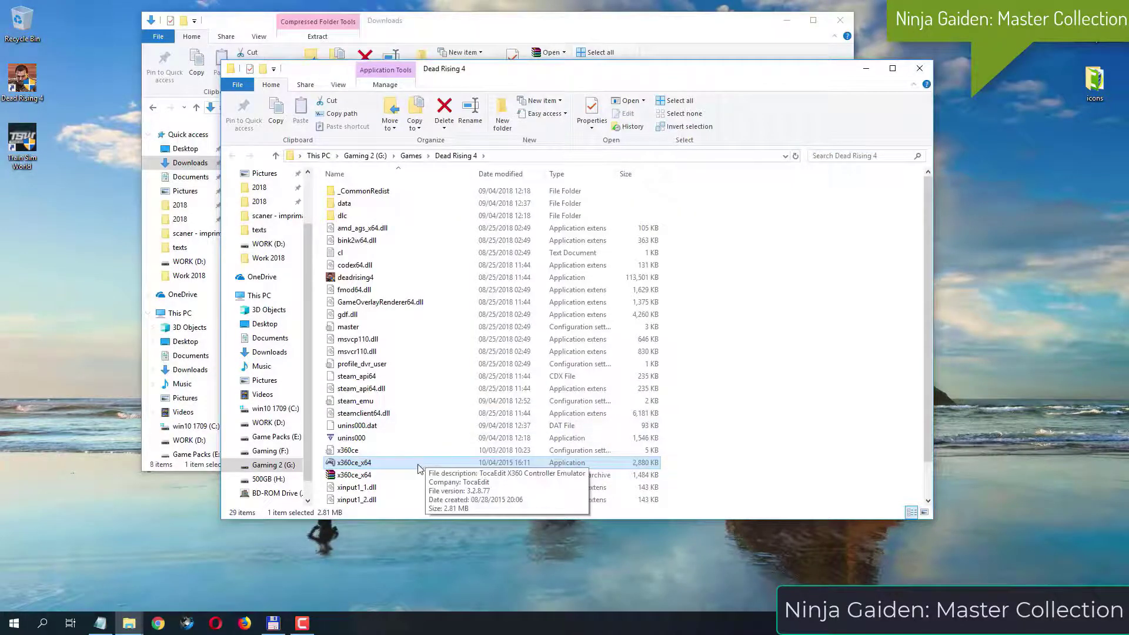
Start x360ce_x64 as administrator once more and return to the game settings for x360ce_x64.exe
right_click(418, 467)
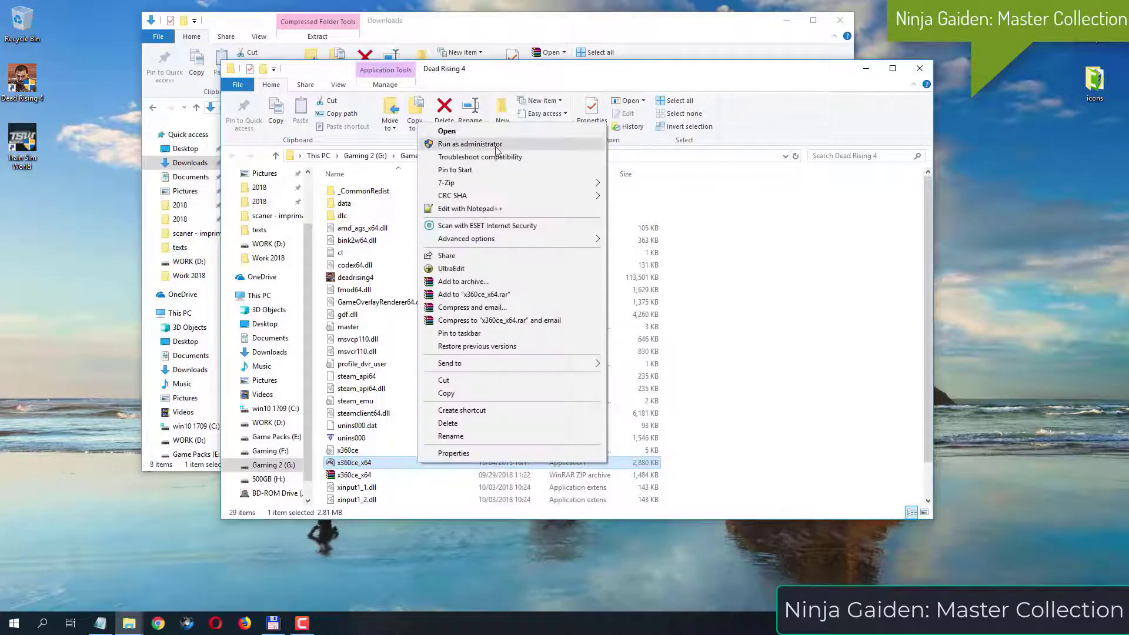
click(496, 145)
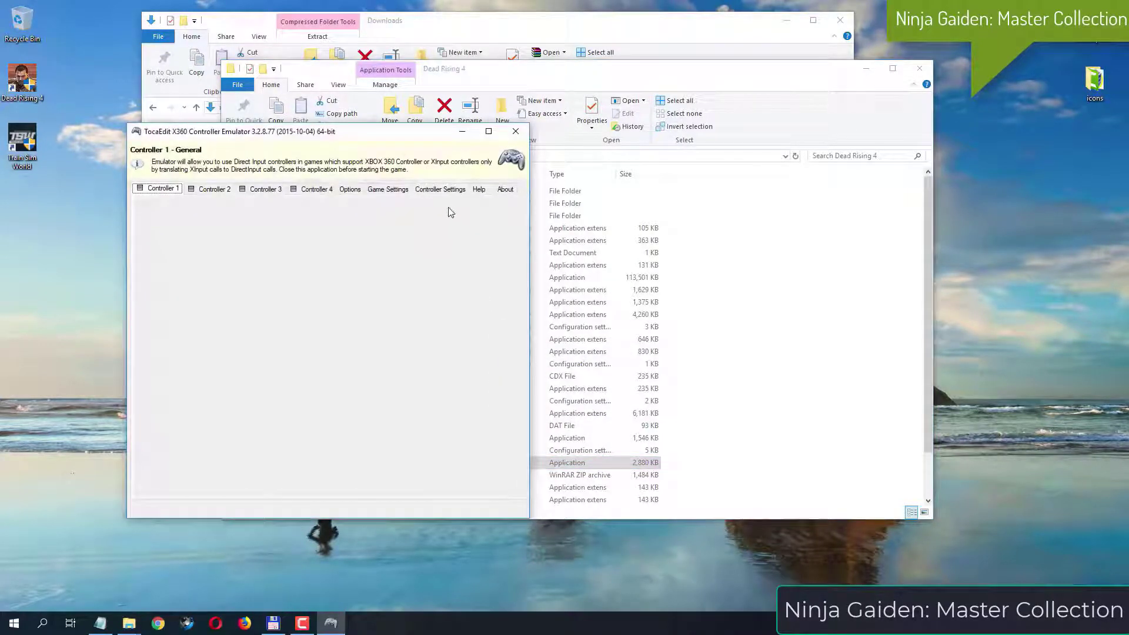
click(388, 189)
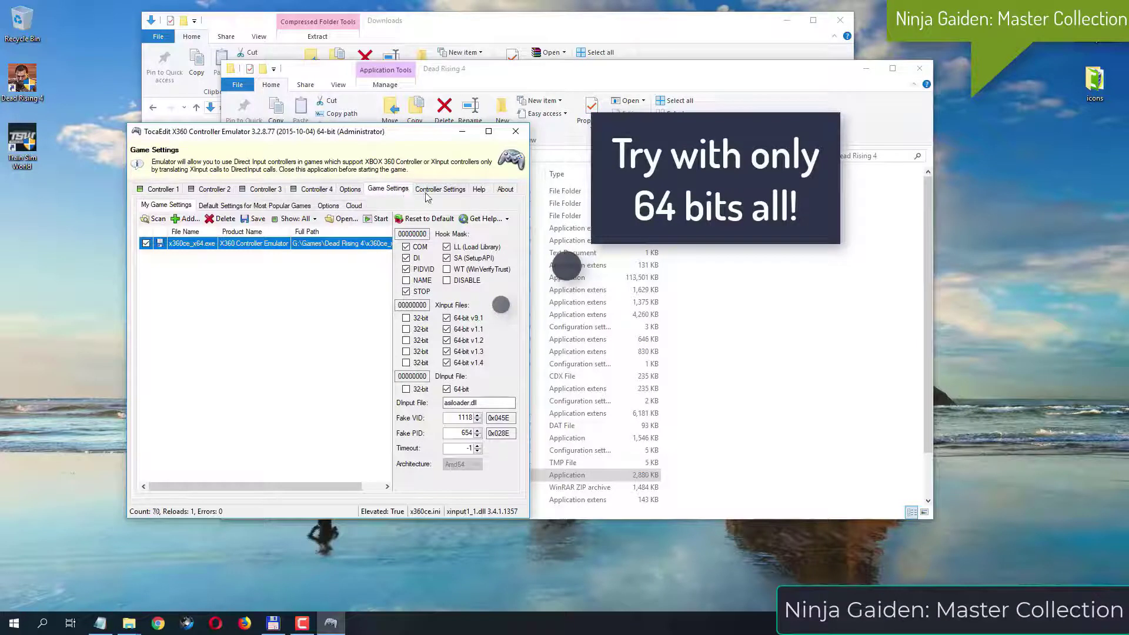
Clear all hook mask options for x360ce_x64.exe, including COM, DI, PIDVID and LL (Load Library), save the game settings and close the emulator
click(419, 268)
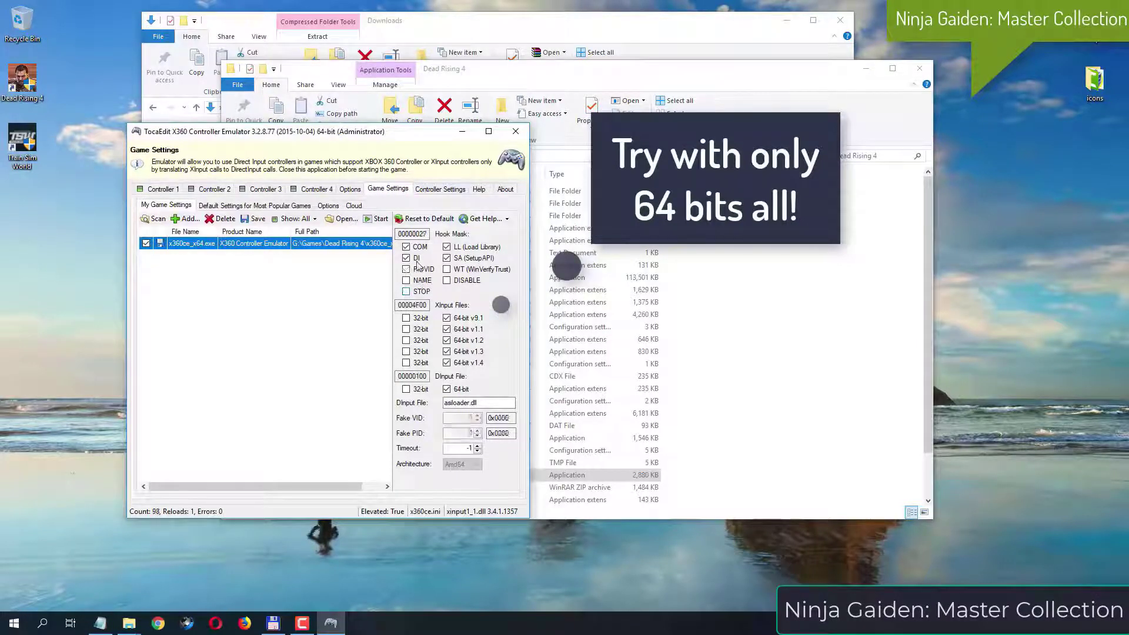
click(418, 257)
click(418, 246)
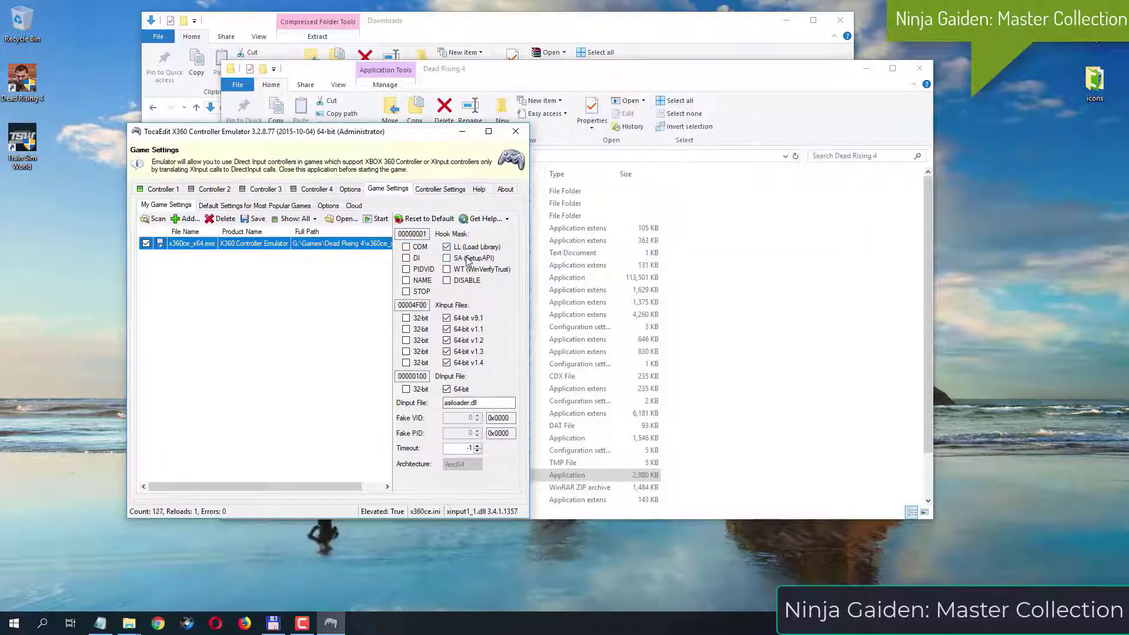
click(467, 248)
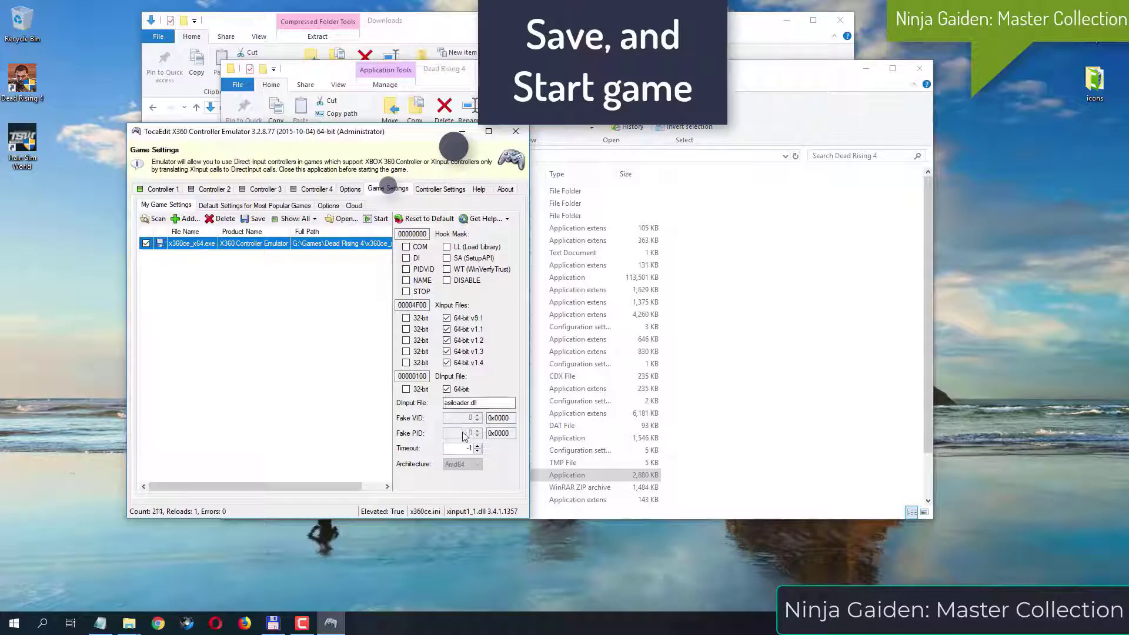
click(253, 220)
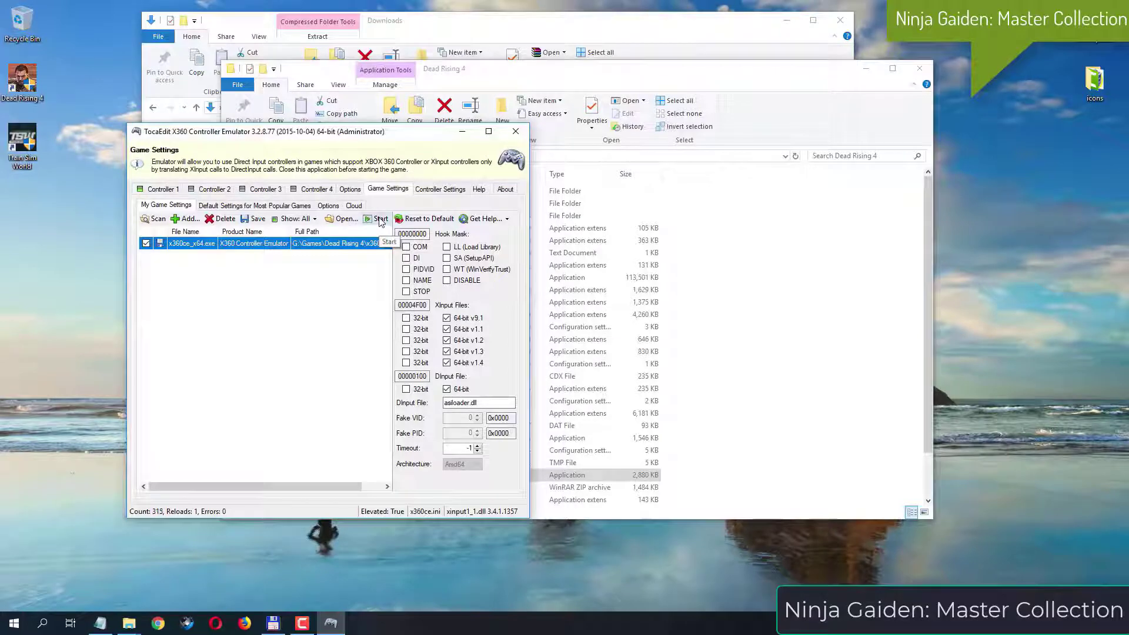
drag(390, 132, 555, 117)
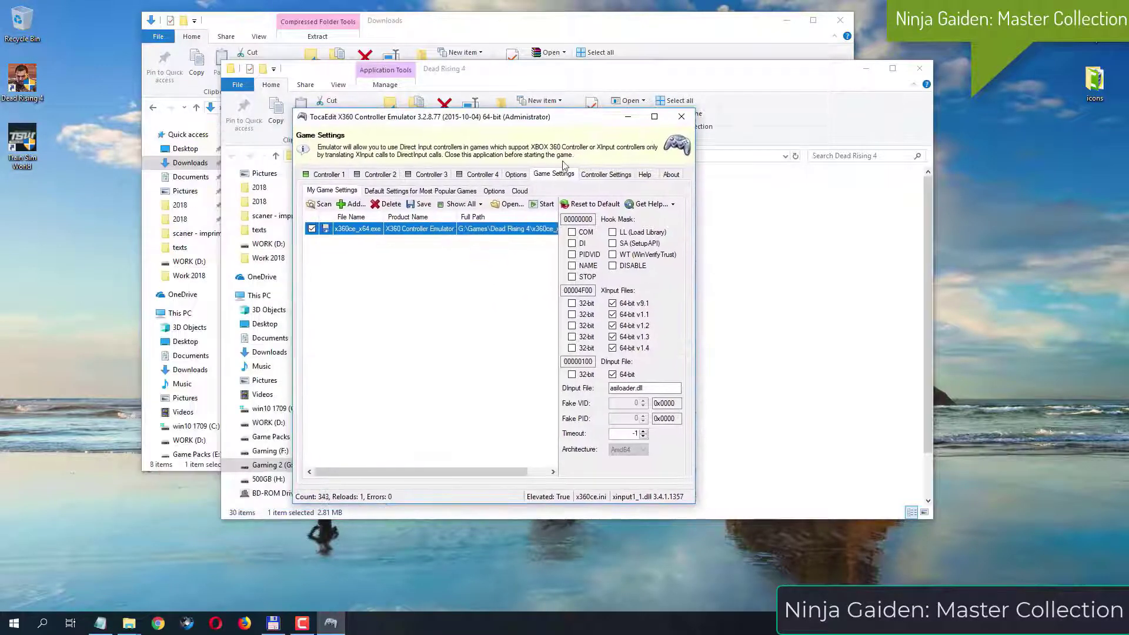
click(681, 117)
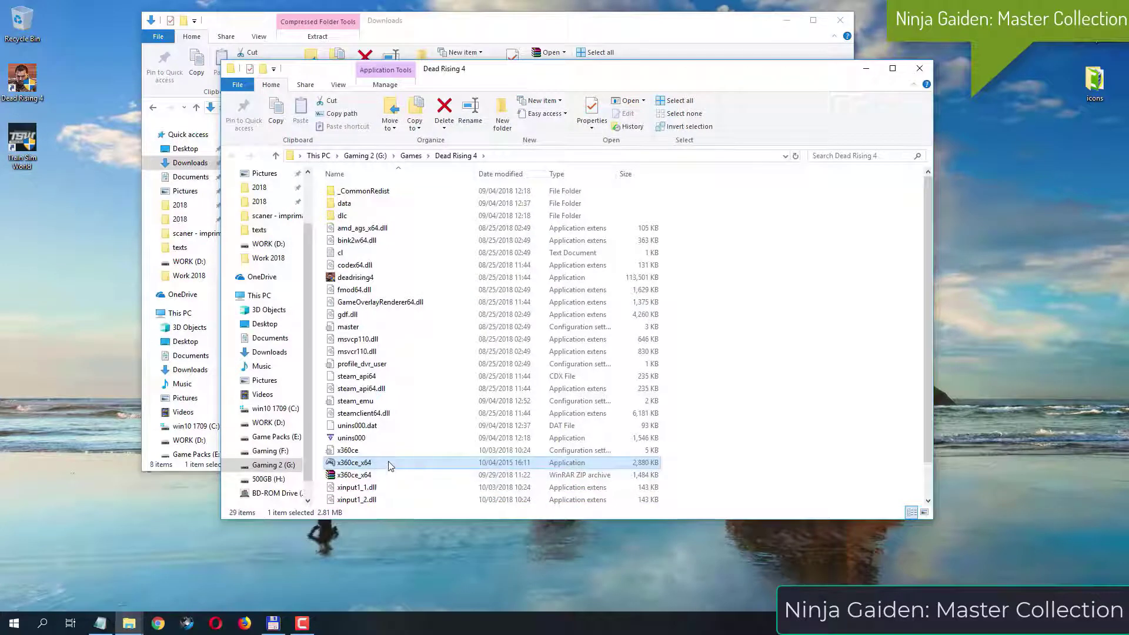
Restart x360ce_x64 as administrator and open the controller settings
right_click(388, 461)
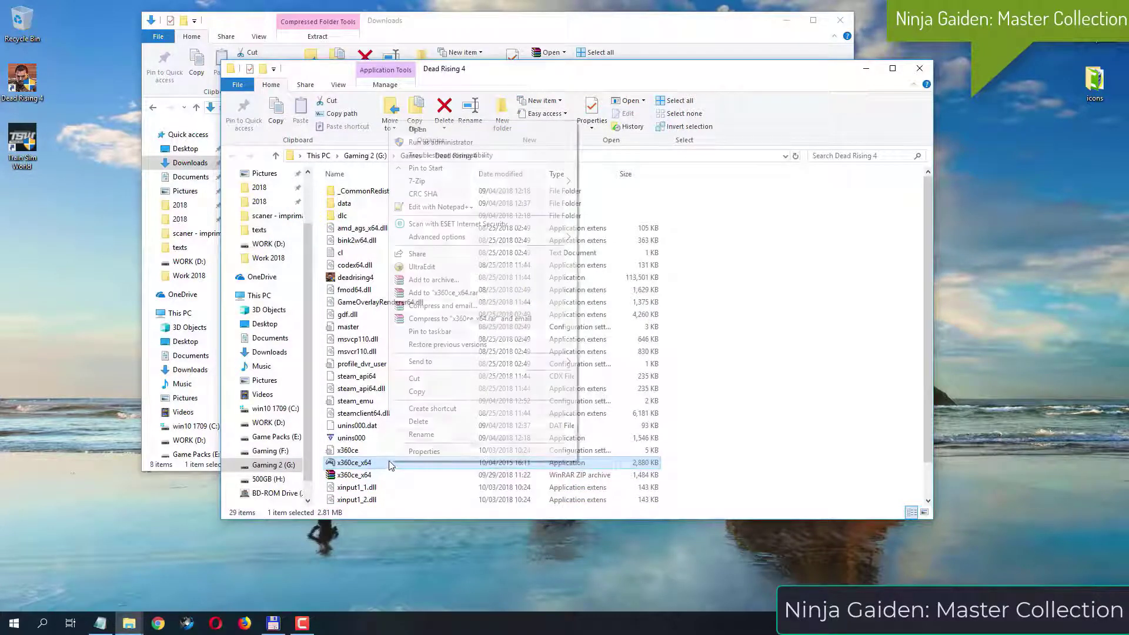
click(527, 143)
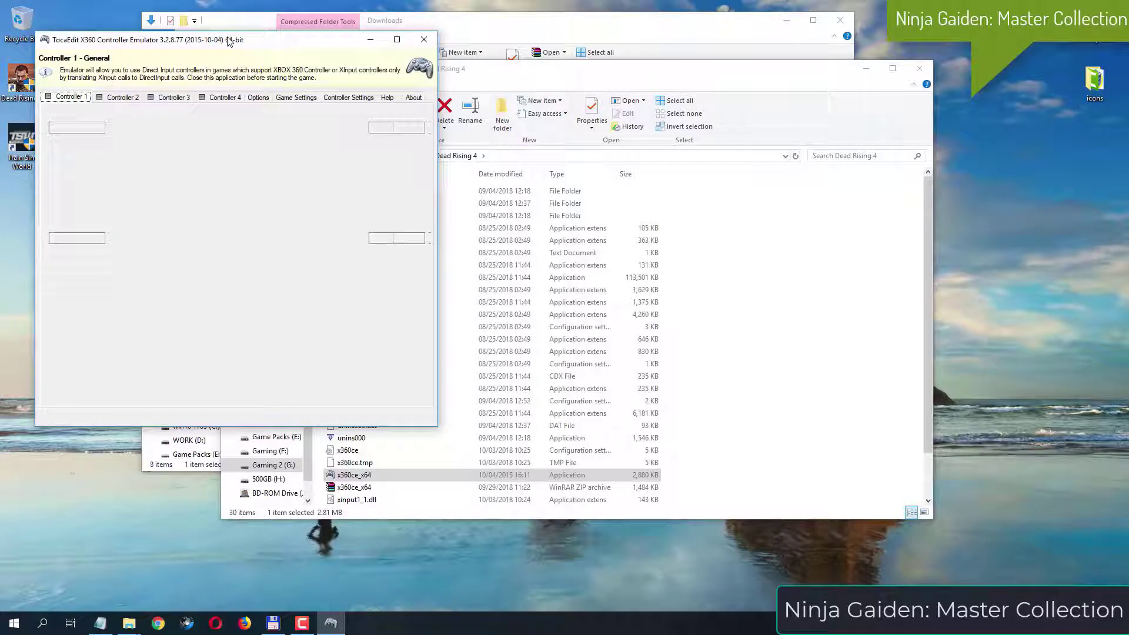
drag(229, 42, 462, 100)
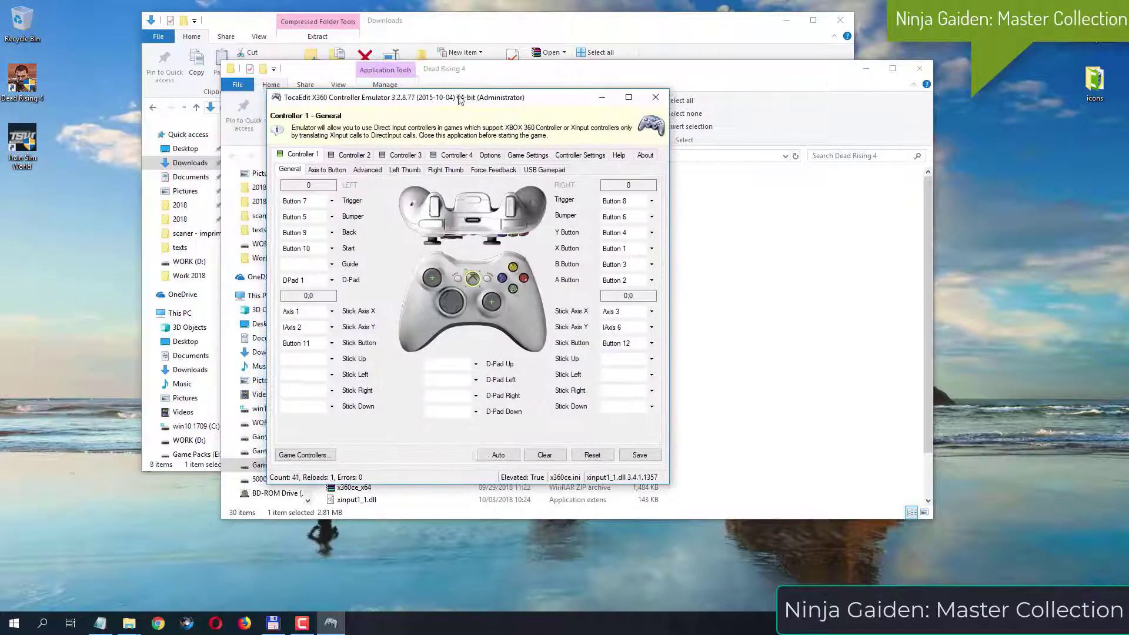
click(557, 155)
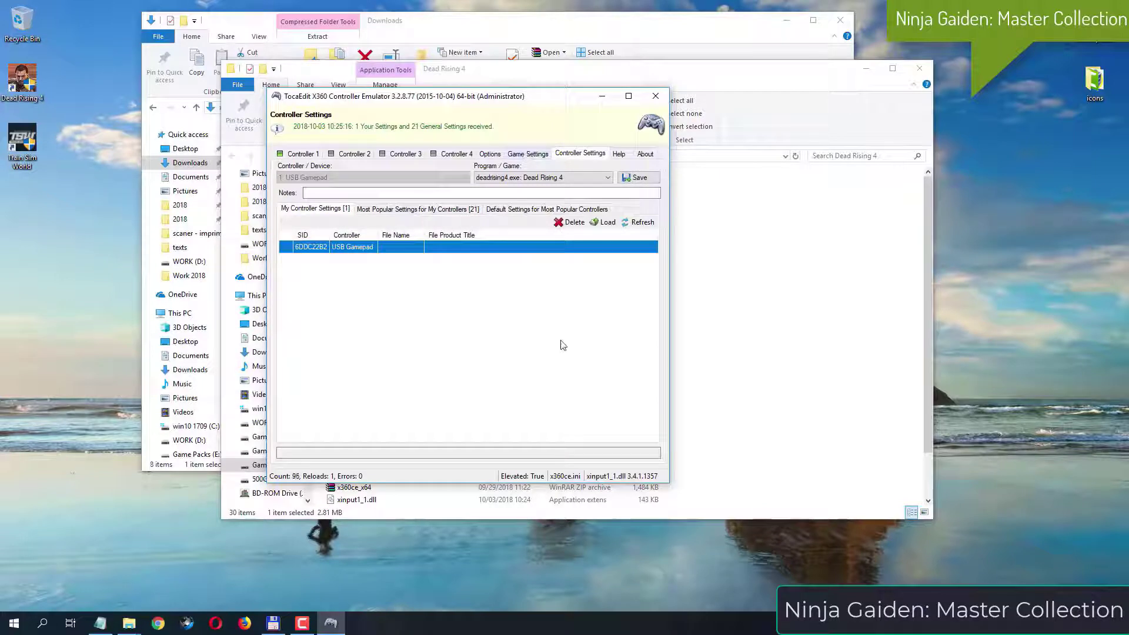
Load the most-used popular preset, XBOX 360 Controller for Windows, onto the USB Gamepad and save it for deadrising4.exe
click(610, 179)
click(611, 179)
click(389, 210)
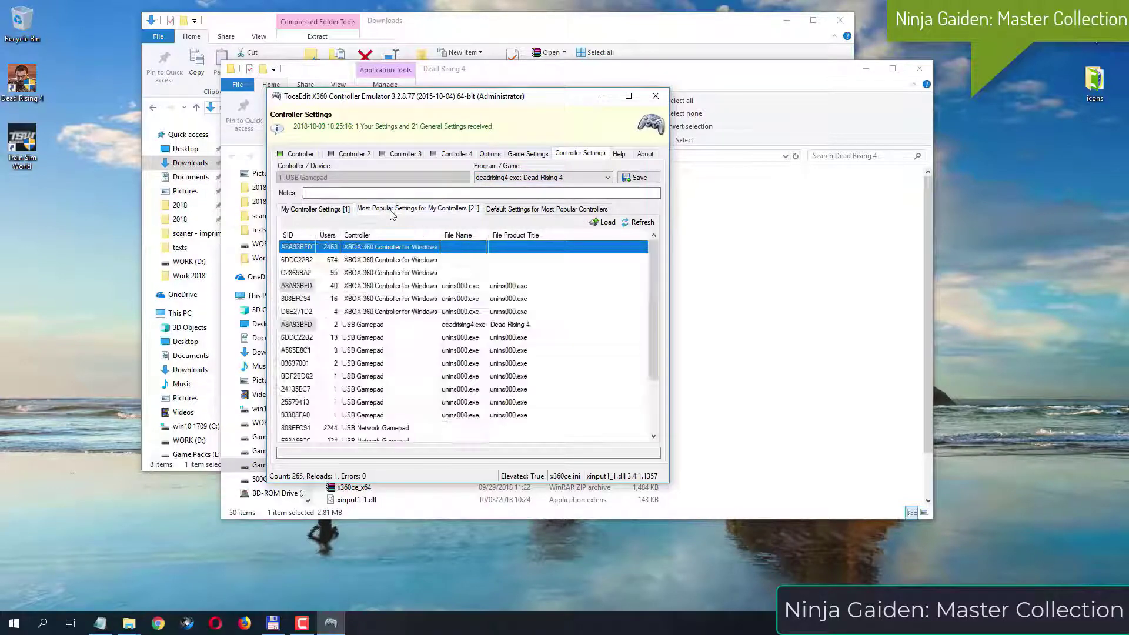
click(515, 210)
click(408, 211)
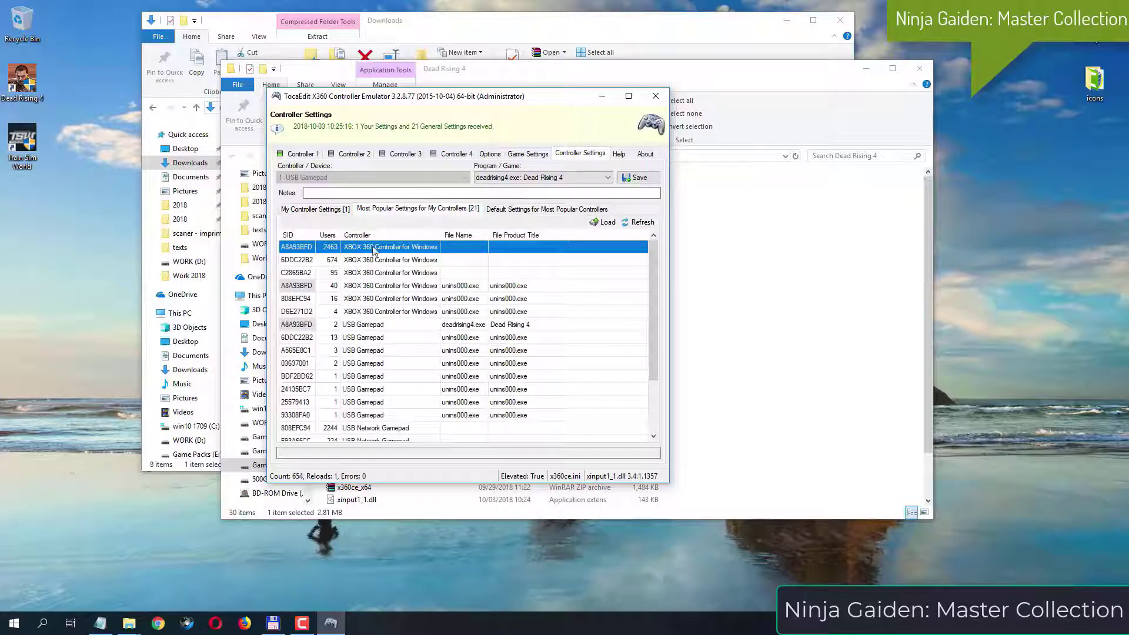
click(601, 223)
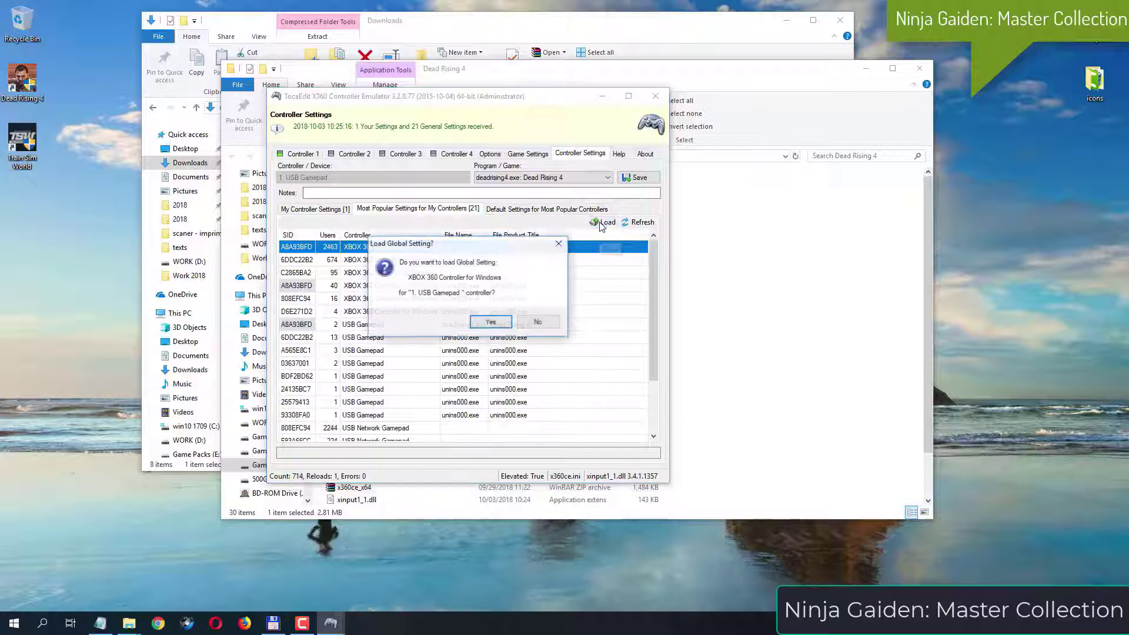
click(490, 322)
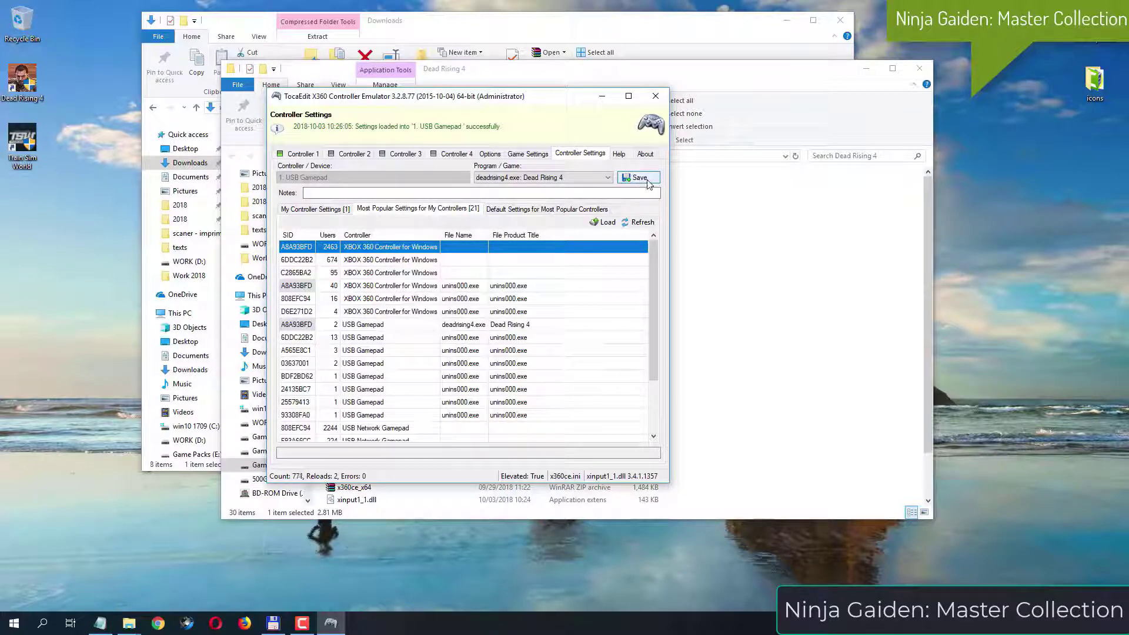
click(649, 183)
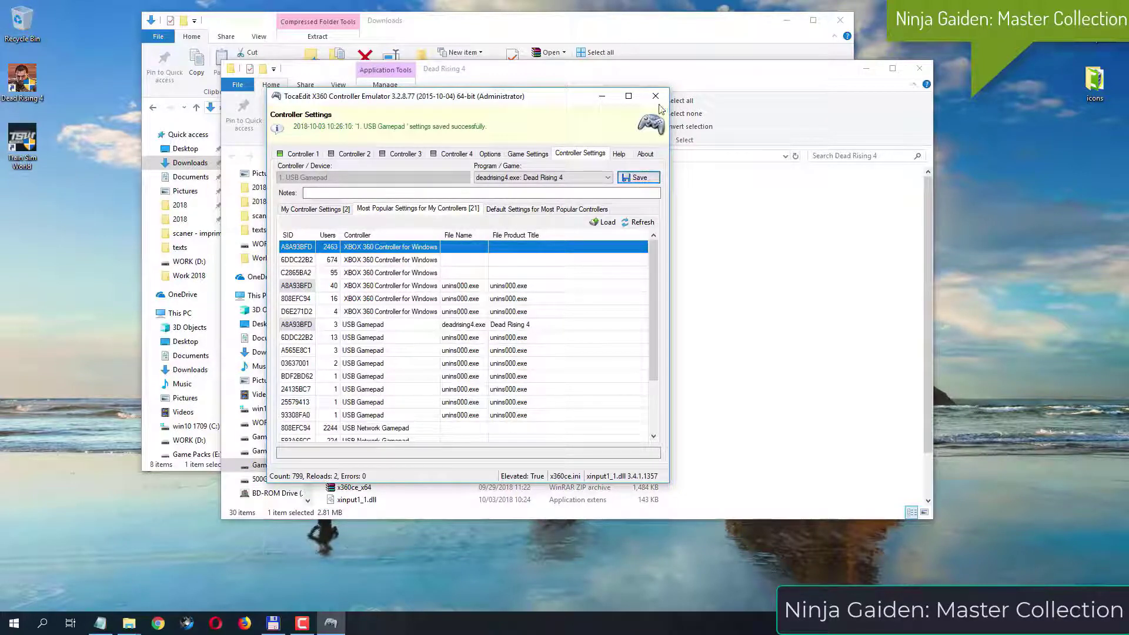
click(512, 154)
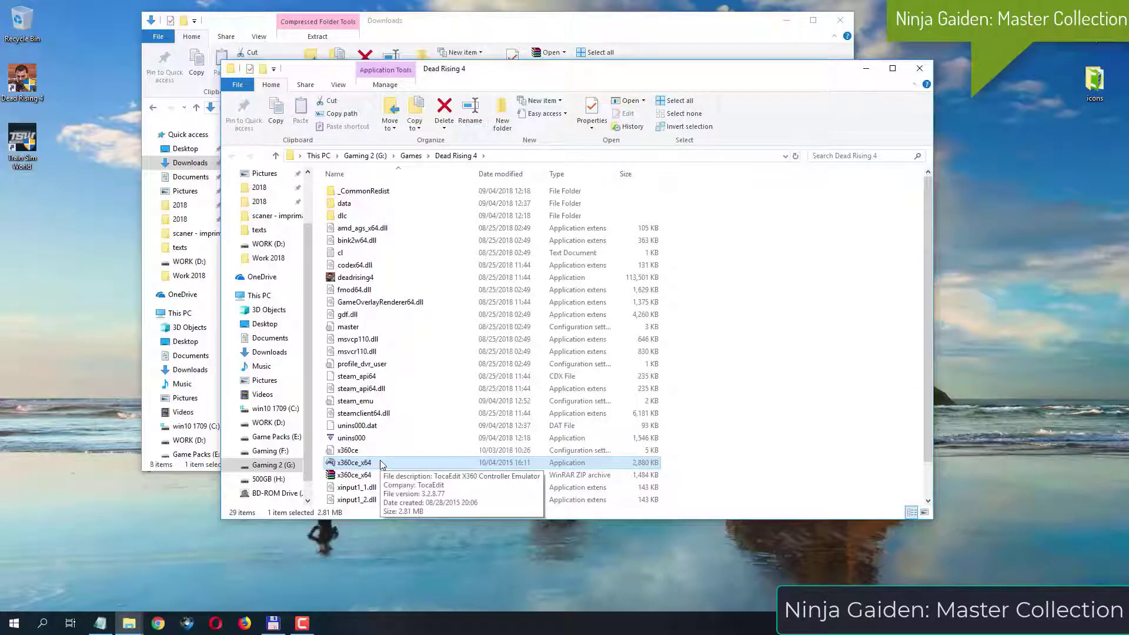
Run x360ce_x64 from the Dead Rising 4 folder as administrator and show its game settings
right_click(381, 463)
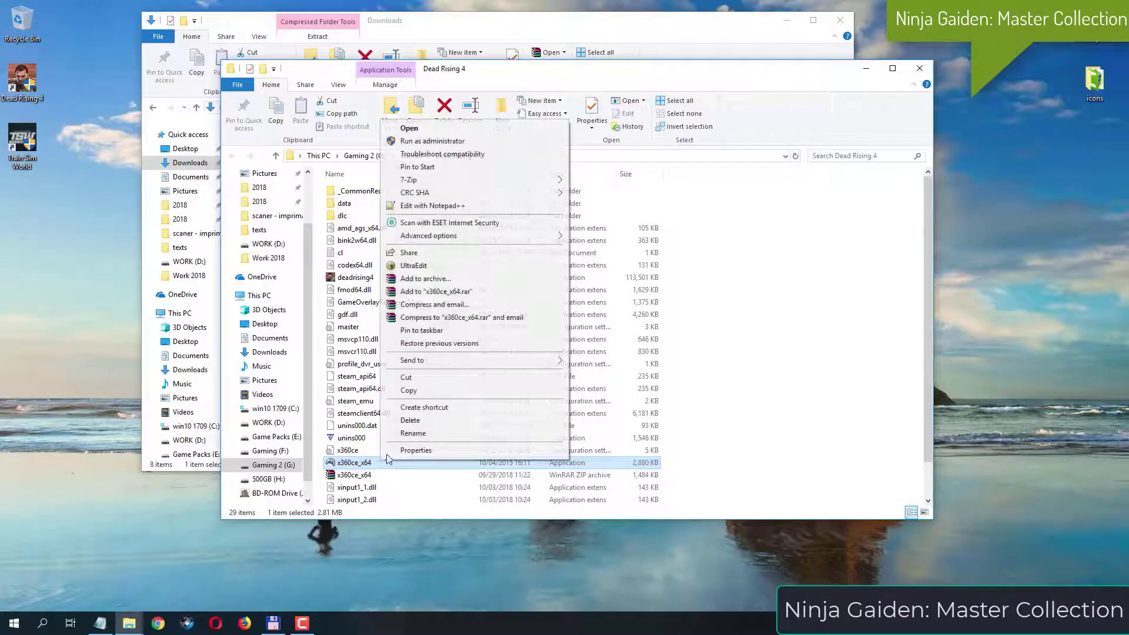
click(448, 141)
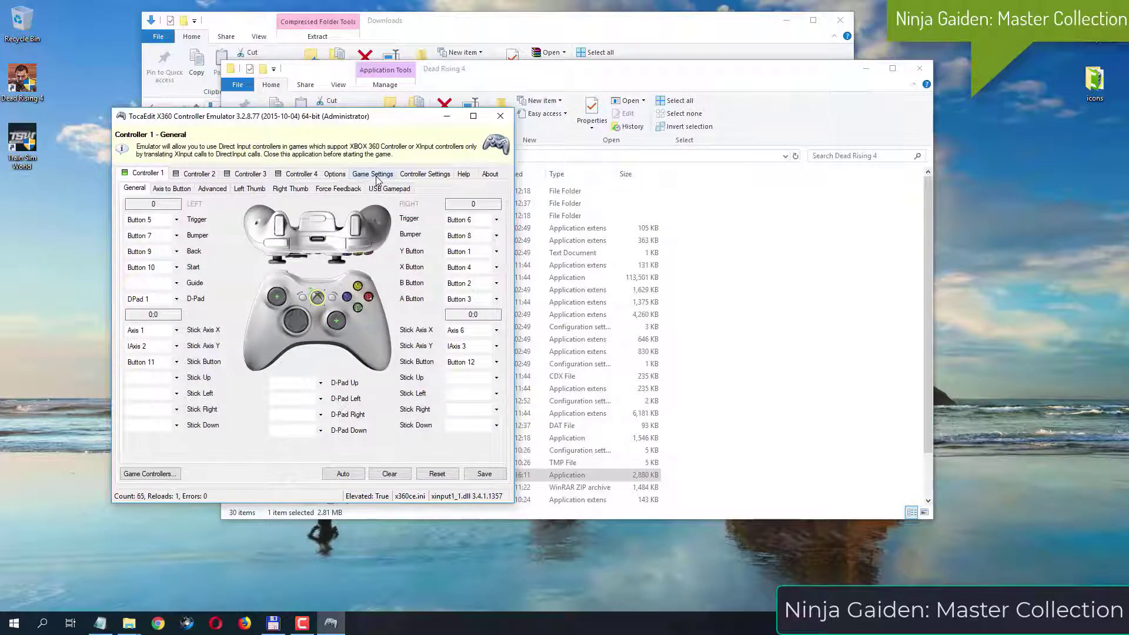
click(377, 176)
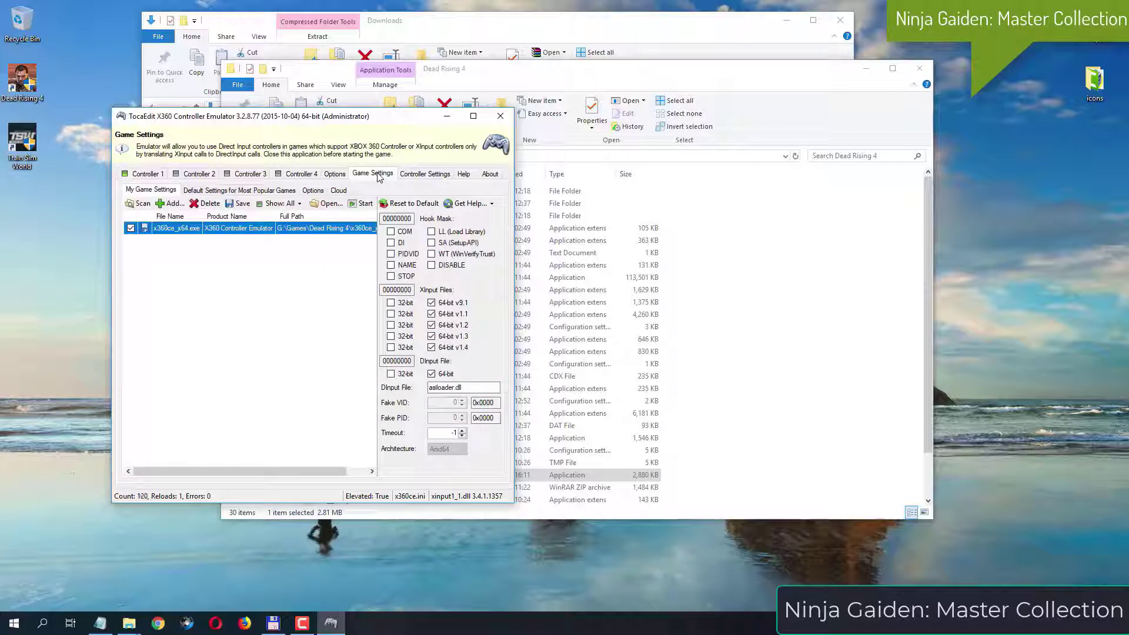
Switch all five XInput files and the DInput file of x360ce_x64.exe to 32-bit
click(390, 302)
click(393, 313)
click(392, 325)
click(392, 336)
click(393, 347)
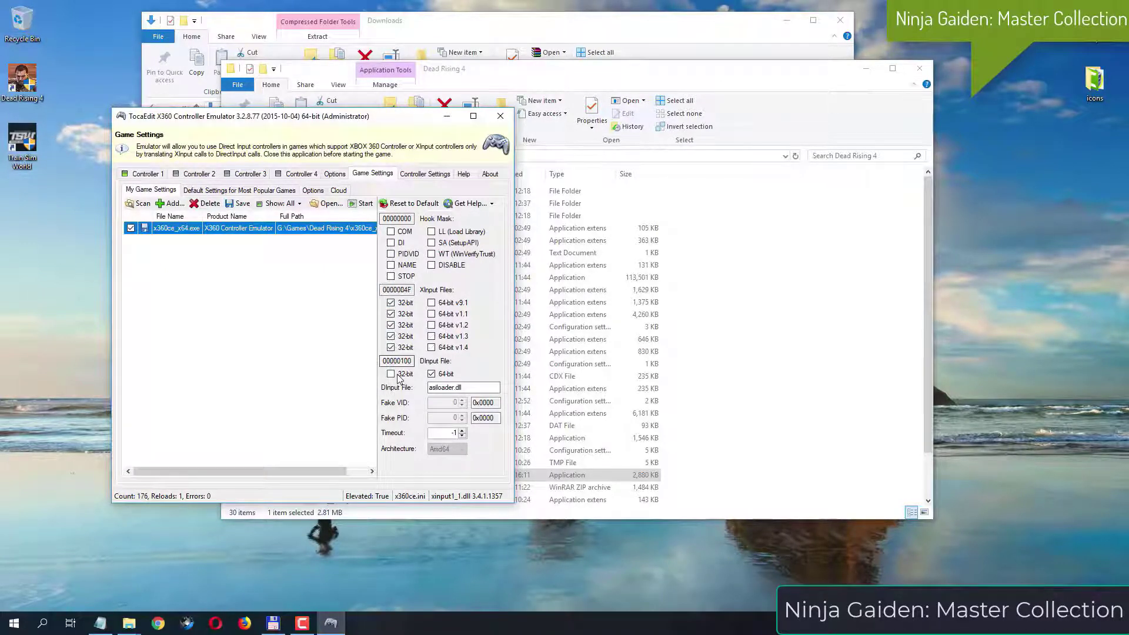
click(397, 376)
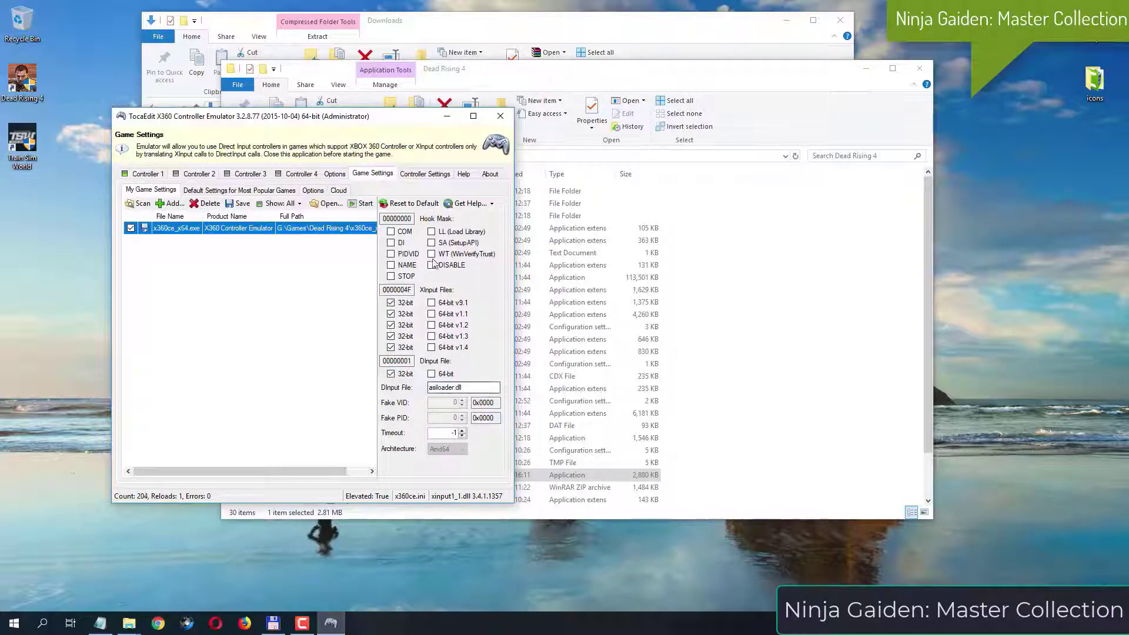
Enable the COM, DI, PIDVID, NAME, LL, SA and WT hook masks for x360ce_x64.exe, save the game settings and close the emulator
click(404, 232)
click(402, 243)
click(404, 255)
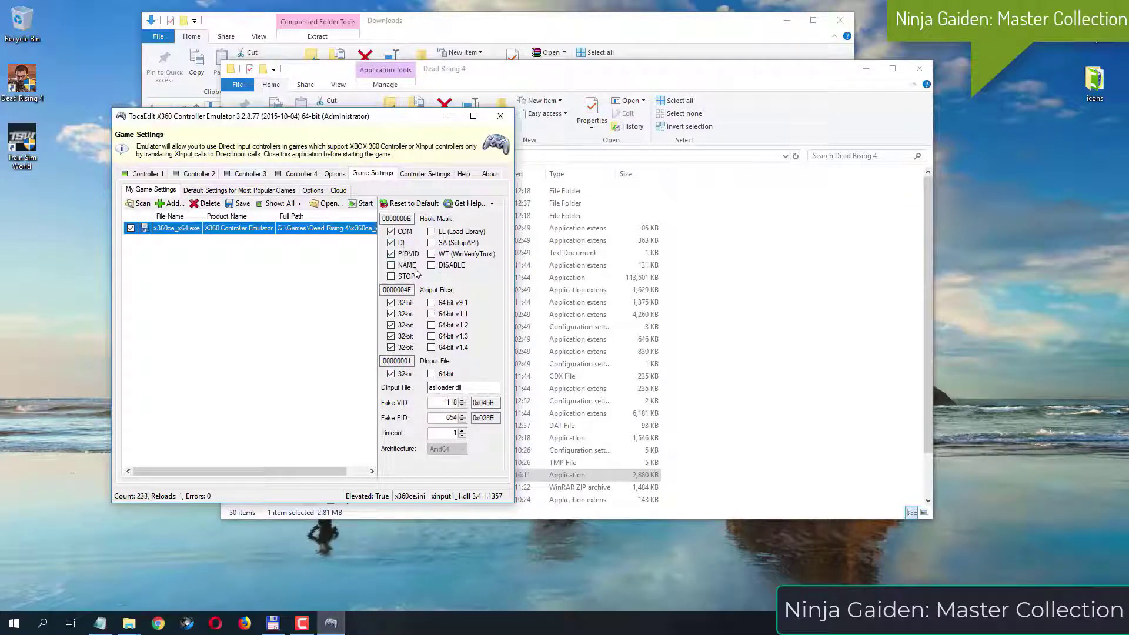
click(404, 266)
click(454, 235)
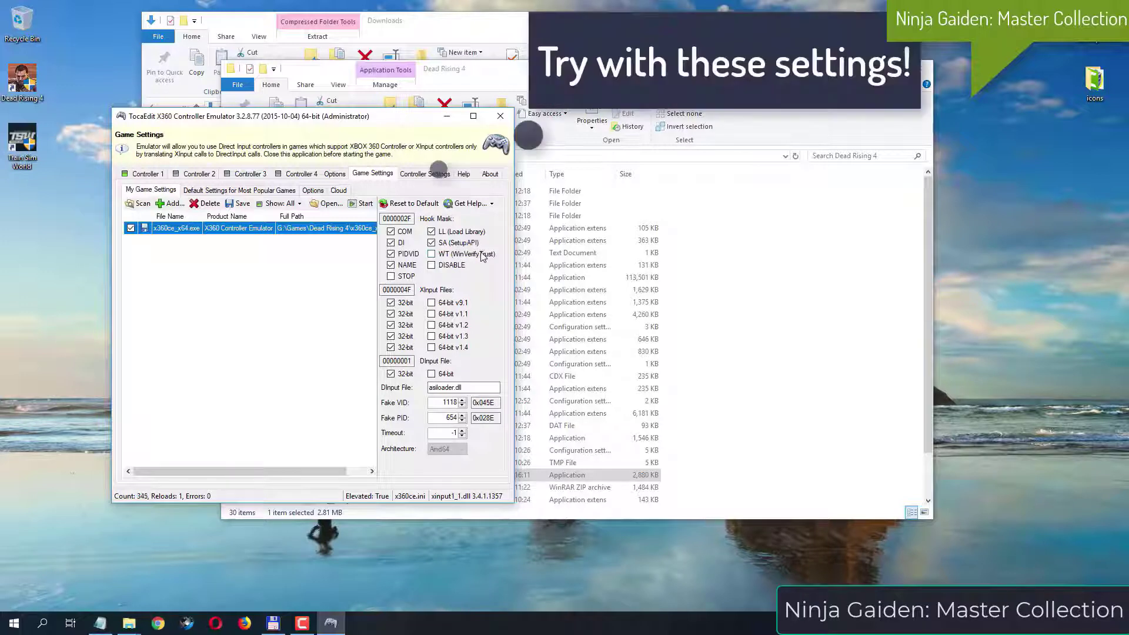
click(482, 256)
click(238, 204)
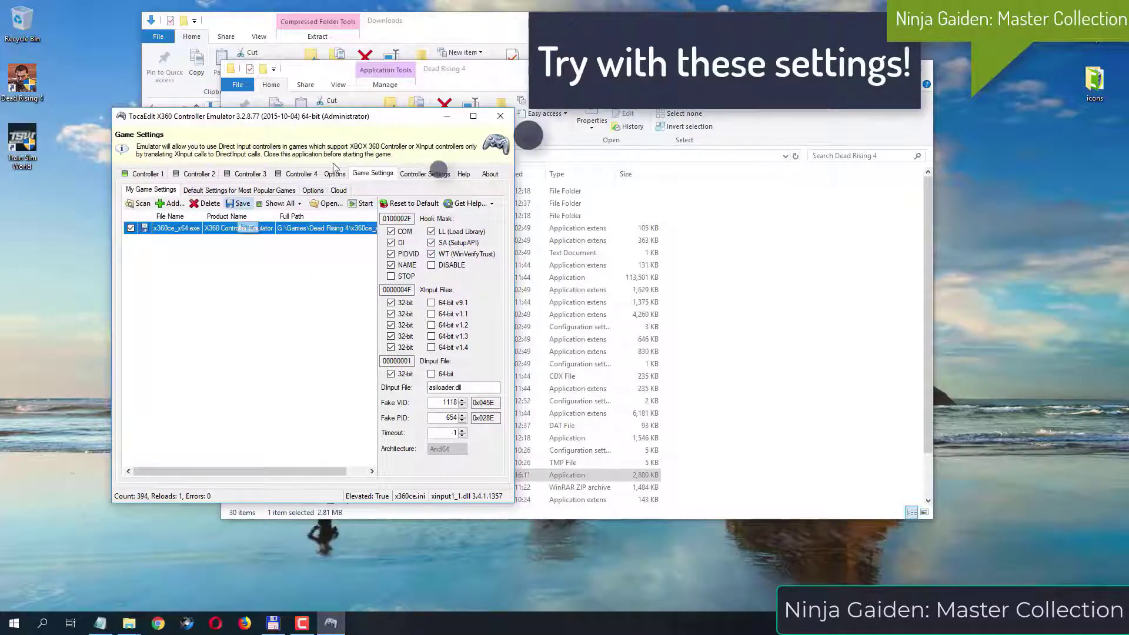
click(501, 120)
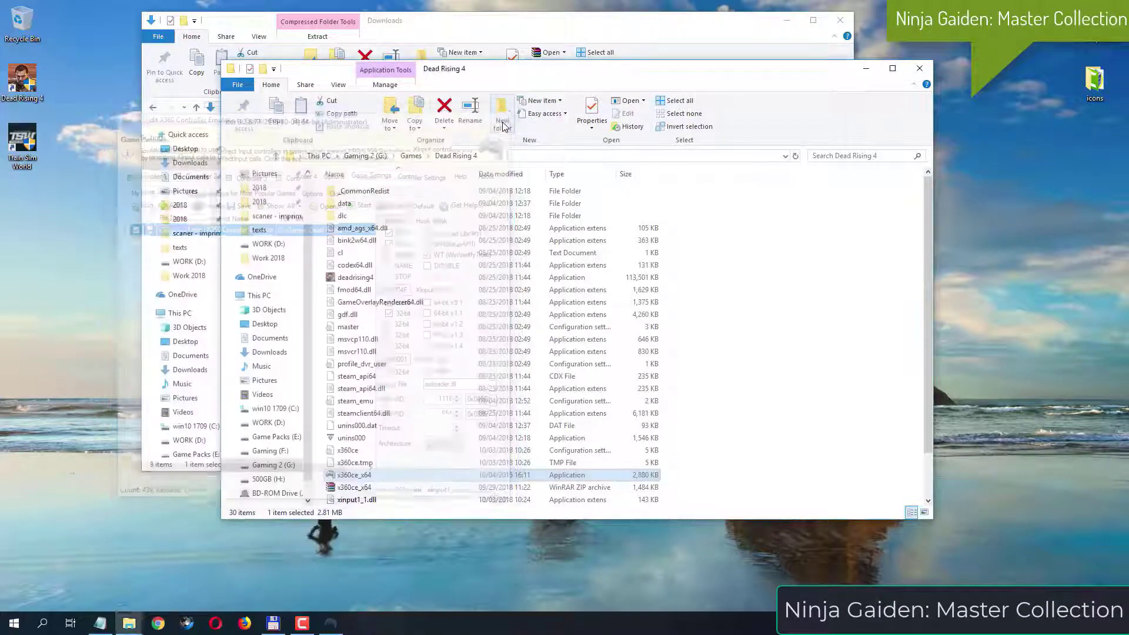